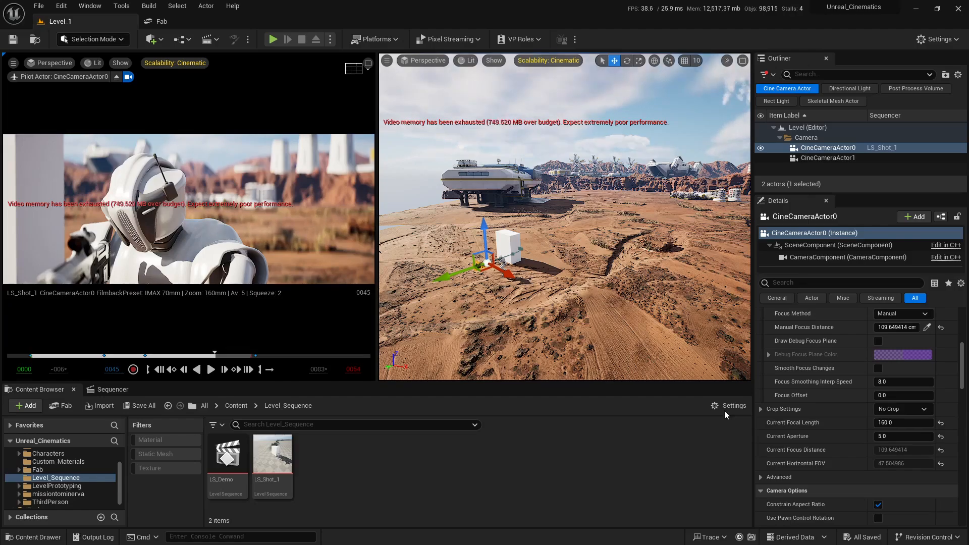
# Show the Bloom settings of CineCameraActor0's post-process lens section, widen the details area and maximize the piloted camera viewport
pyautogui.scroll(-8, 813, 409)
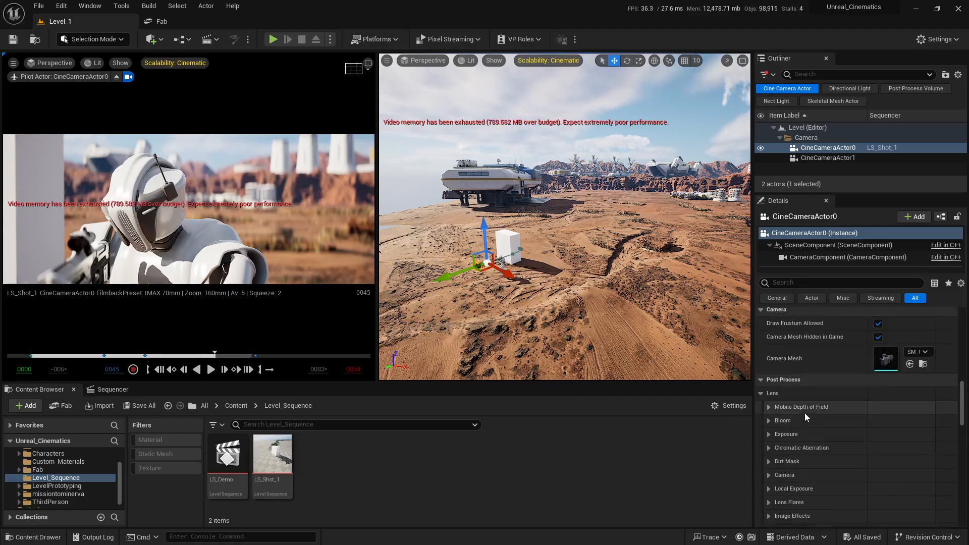
pyautogui.scroll(-2, 806, 411)
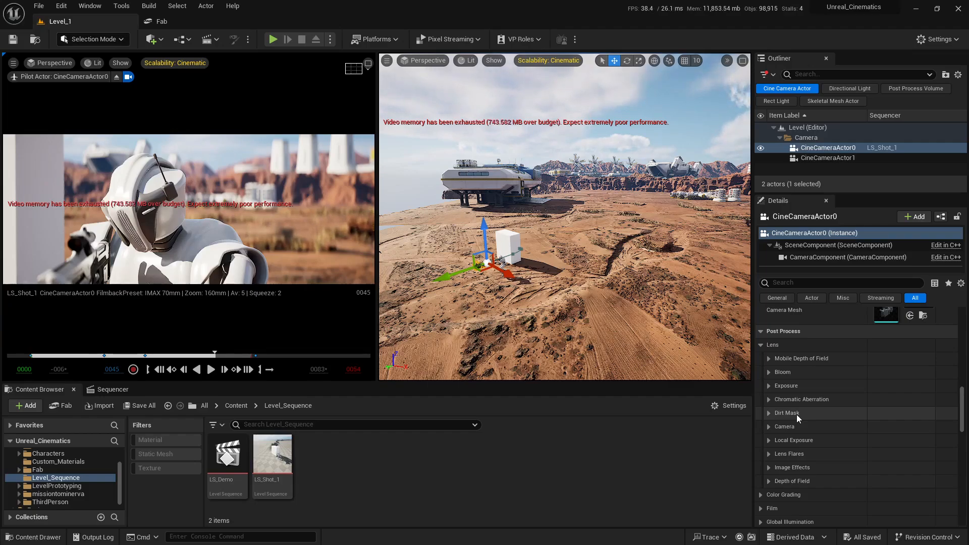
pyautogui.click(772, 373)
pyautogui.scroll(-2, 787, 361)
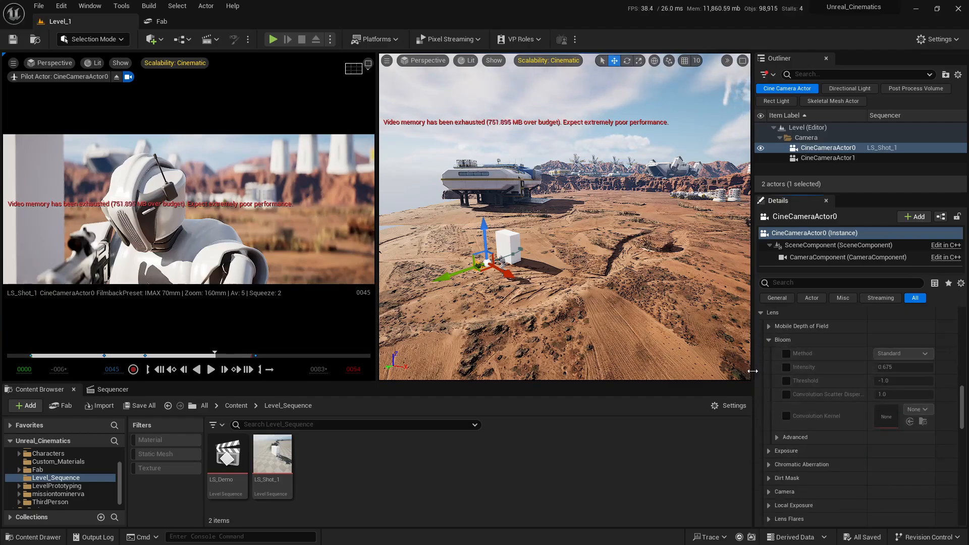
pyautogui.moveTo(753, 373); pyautogui.dragTo(732, 374)
pyautogui.click(358, 63)
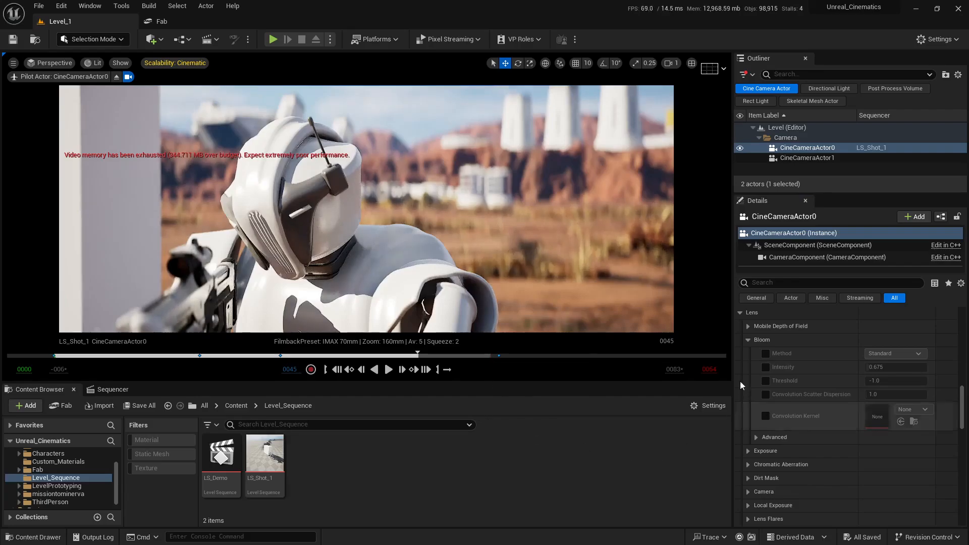
# Enable CineCameraActor0's Bloom method and intensity overrides and raise the bloom intensity to about 5.8
pyautogui.click(767, 353)
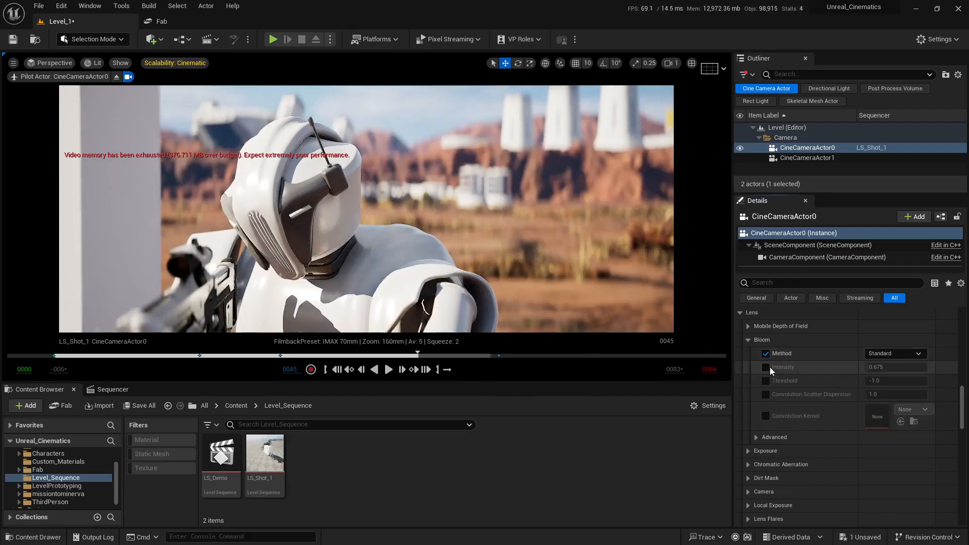
pyautogui.click(767, 367)
pyautogui.moveTo(870, 367); pyautogui.dragTo(927, 367)
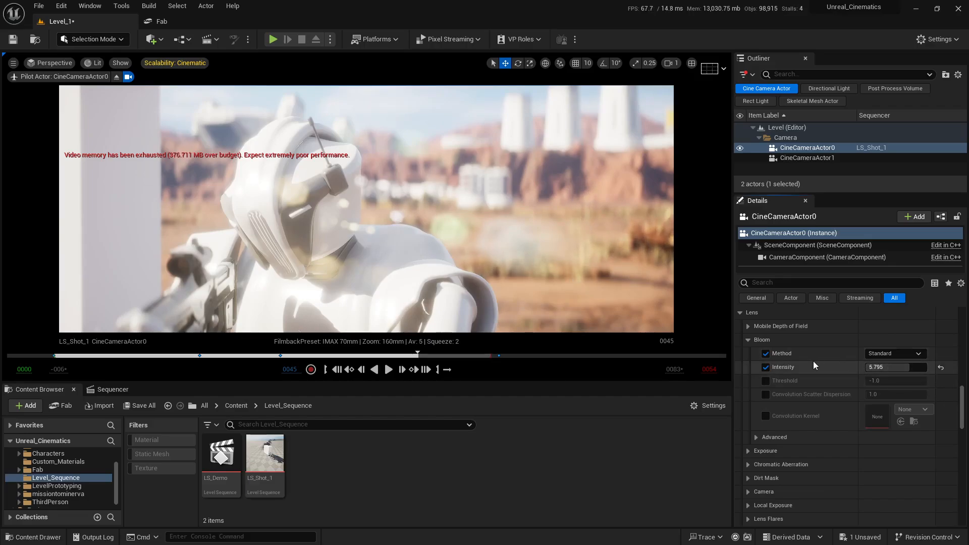
# Turn off the Bloom intensity and method overrides on CineCameraActor0 and collapse the Bloom group
pyautogui.click(769, 368)
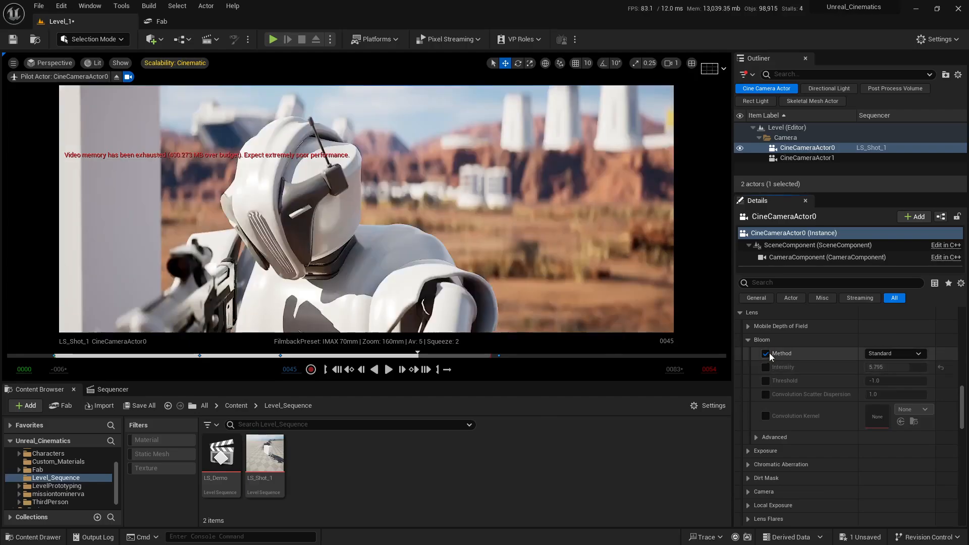
pyautogui.click(767, 354)
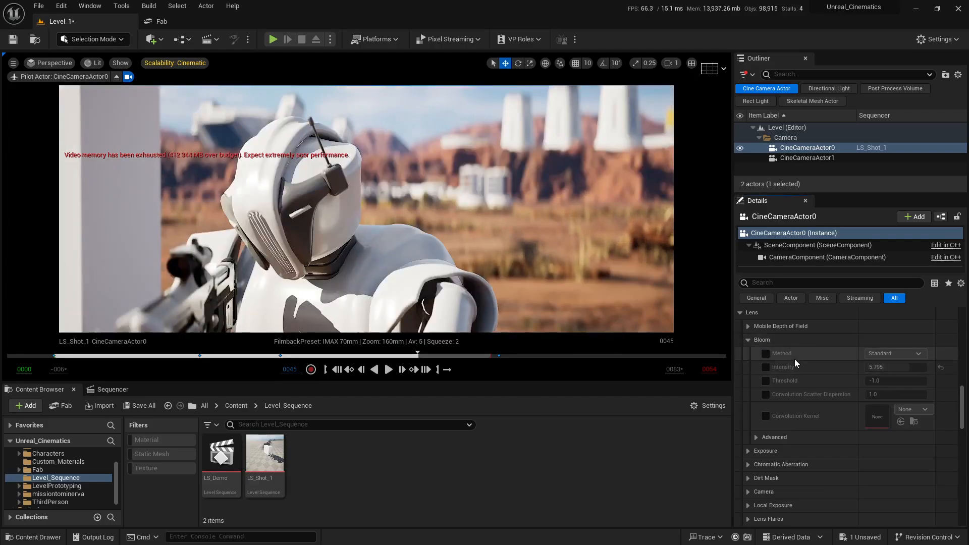
pyautogui.click(750, 340)
# Enable the Metering Mode and Exposure Compensation overrides in CineCameraActor0's Exposure settings and widen the details area
pyautogui.click(765, 352)
pyautogui.scroll(-1, 752, 340)
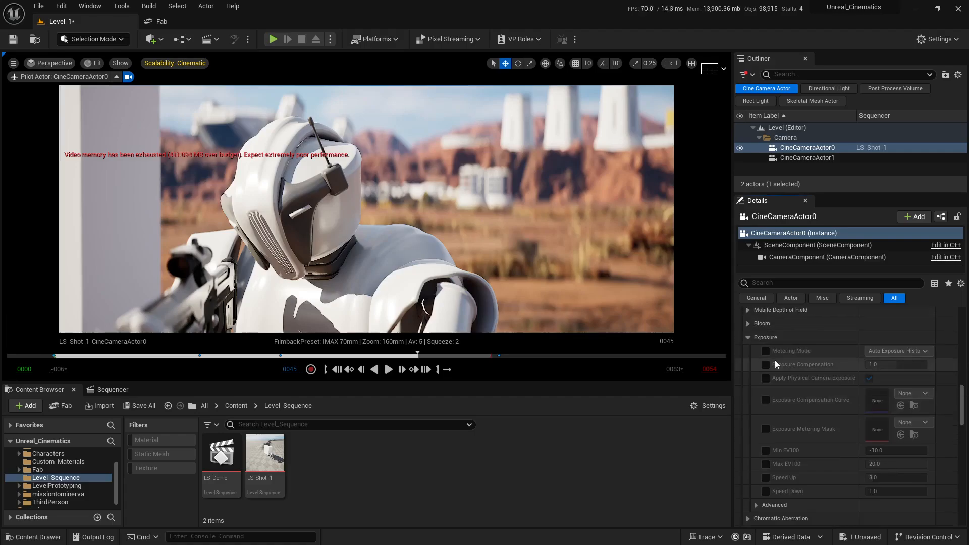
pyautogui.click(767, 351)
pyautogui.click(766, 365)
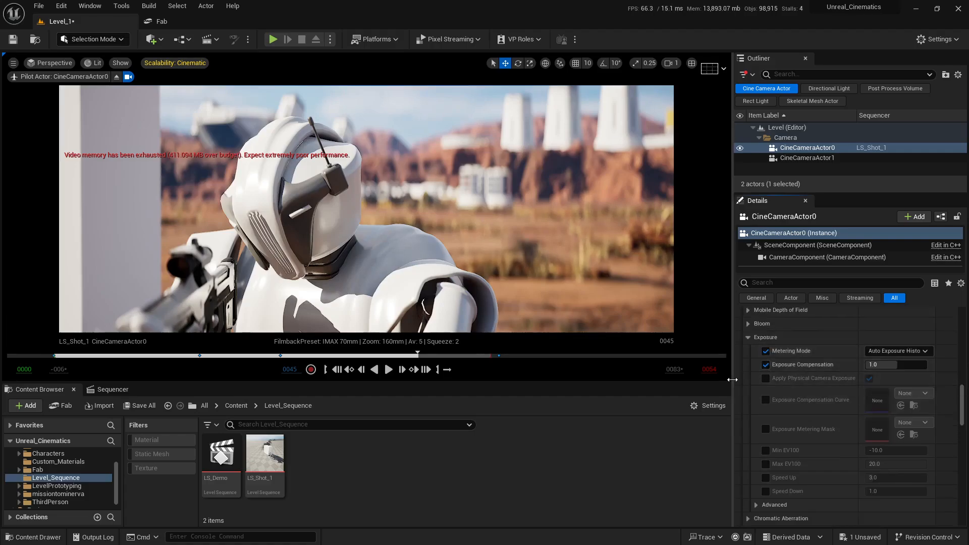
pyautogui.moveTo(732, 380); pyautogui.dragTo(708, 380)
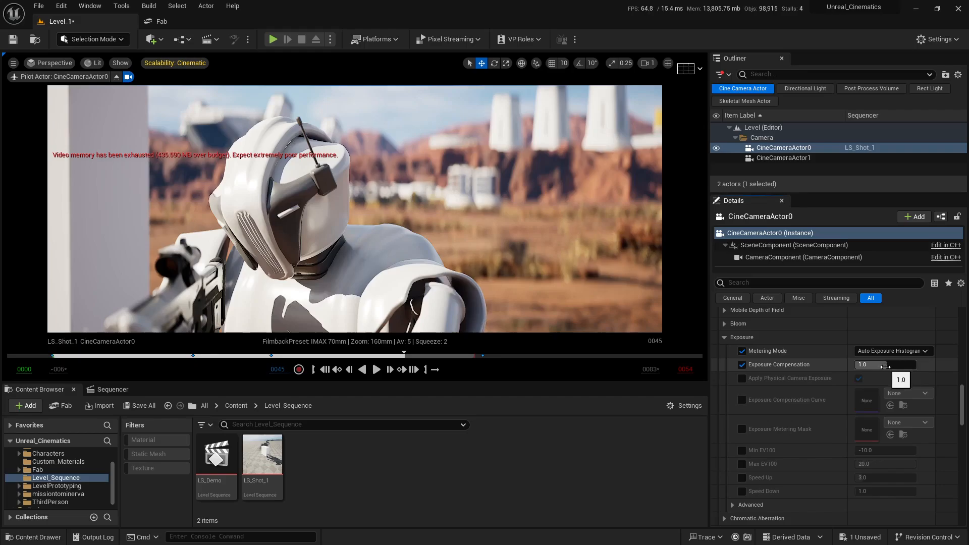
# Try raising CineCameraActor0's exposure compensation to about 3.16 and undo the change
pyautogui.moveTo(883, 365); pyautogui.dragTo(936, 365)
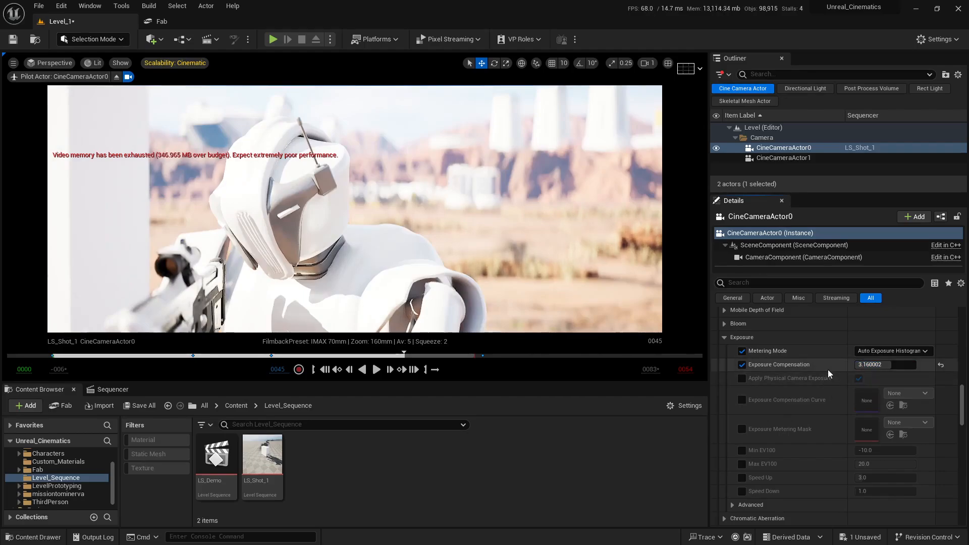
pyautogui.hotkey('ctrl', 'z')
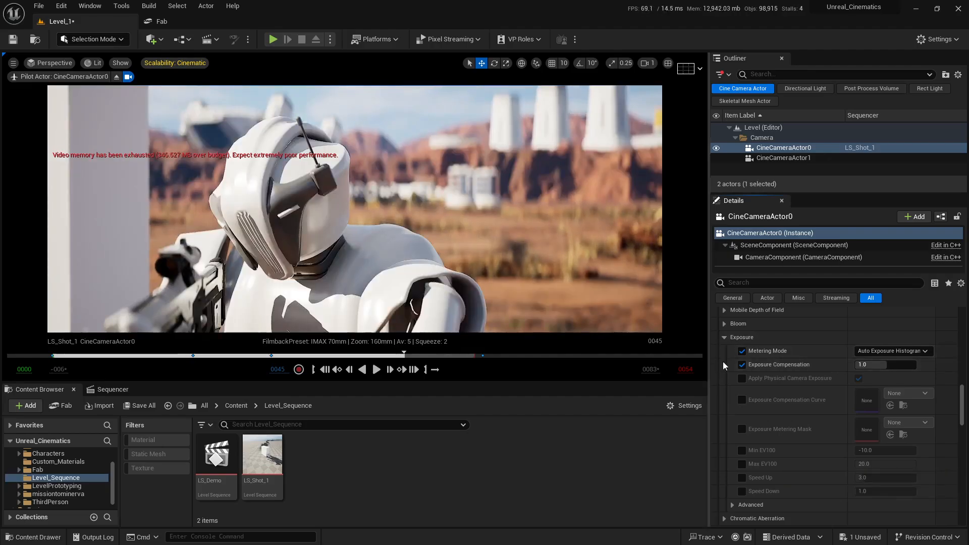
# Set CineCameraActor0's metering mode to Manual and its exposure compensation to 12
pyautogui.click(889, 351)
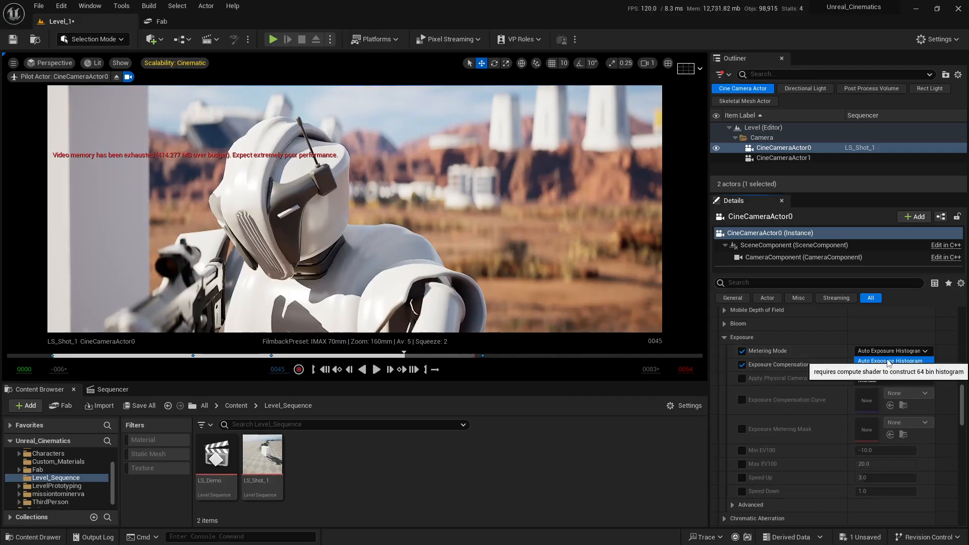
pyautogui.click(868, 380)
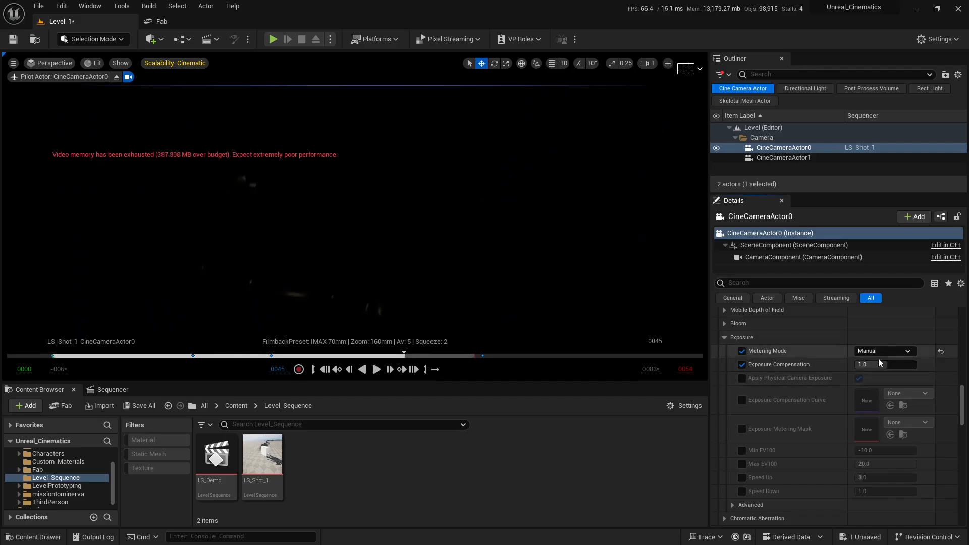
pyautogui.click(878, 364)
pyautogui.write('12')
pyautogui.press('Return')
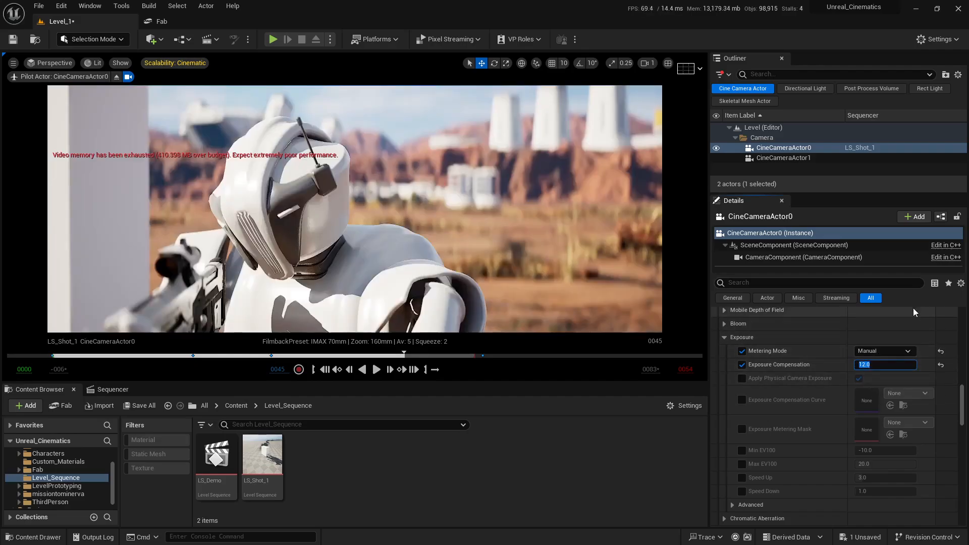
# Switch CineCameraActor0's metering mode back to Auto Exposure Histogram and reset its exposure compensation to the default
pyautogui.click(887, 350)
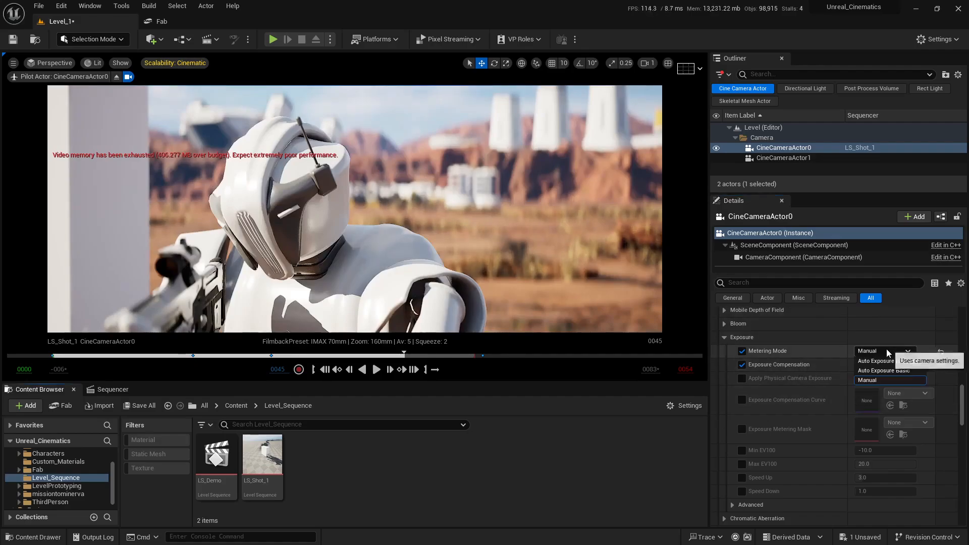
pyautogui.click(874, 380)
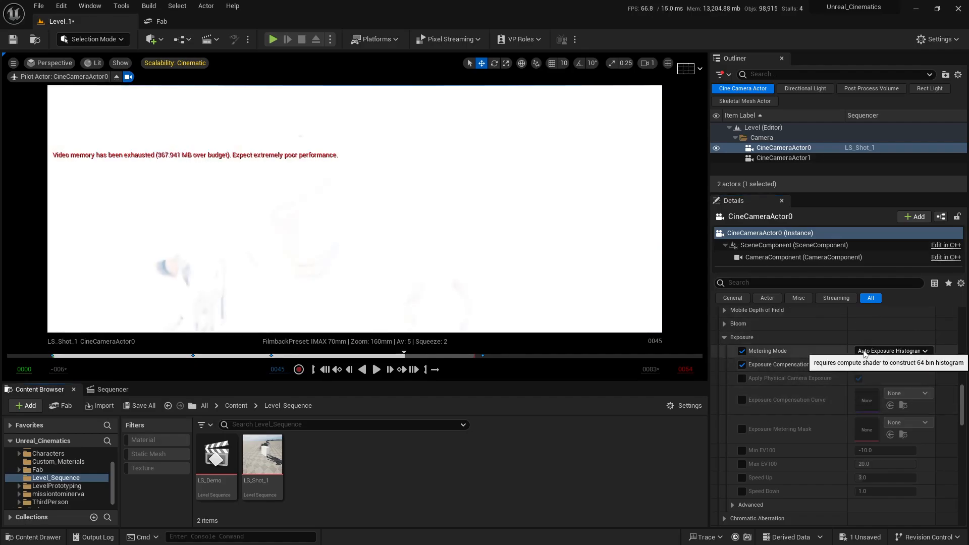
pyautogui.click(941, 365)
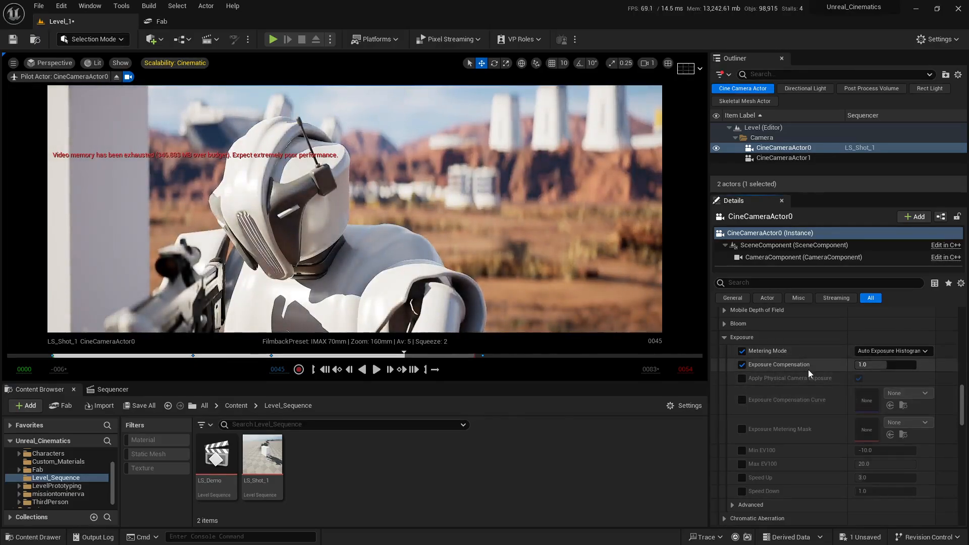
# Switch from the piloted camera viewport to a maximized perspective viewport and look over the desert level around the base
pyautogui.click(885, 350)
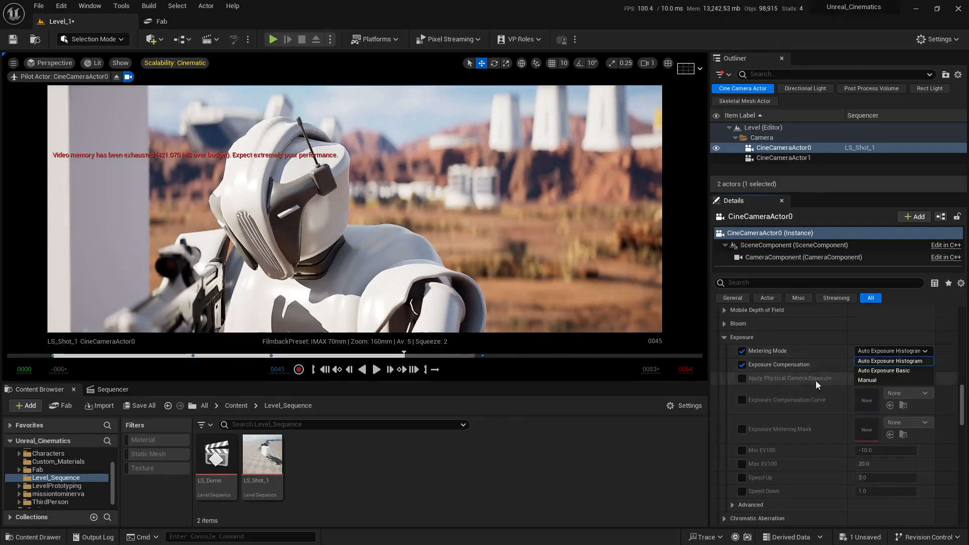
pyautogui.click(878, 352)
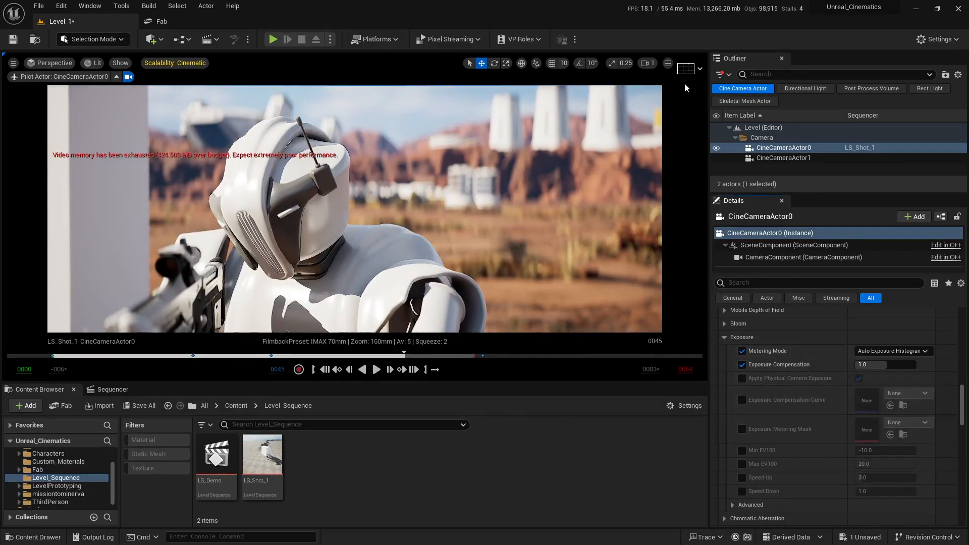
pyautogui.click(668, 64)
pyautogui.moveTo(509, 211); pyautogui.dragTo(462, 214, button='right')
pyautogui.click(698, 61)
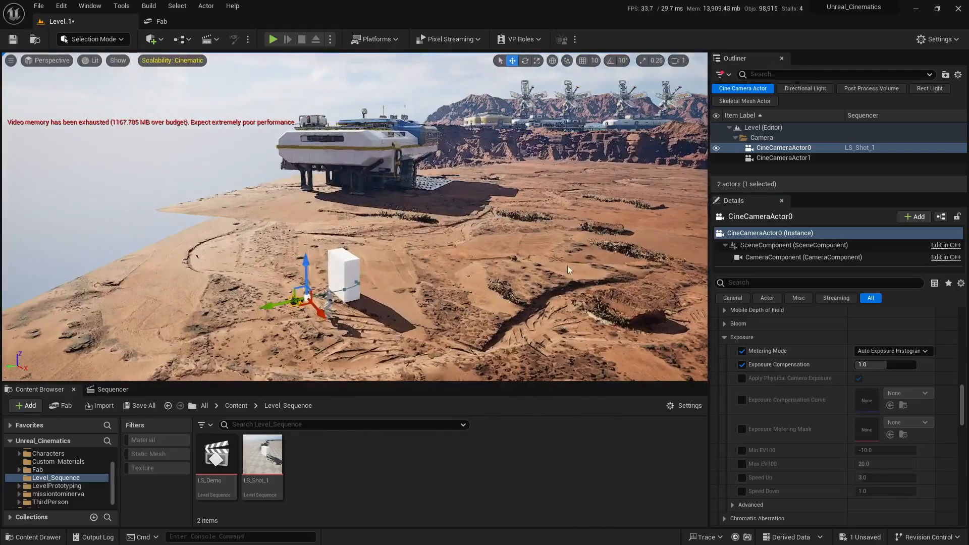
pyautogui.moveTo(567, 265); pyautogui.dragTo(516, 272, button='right')
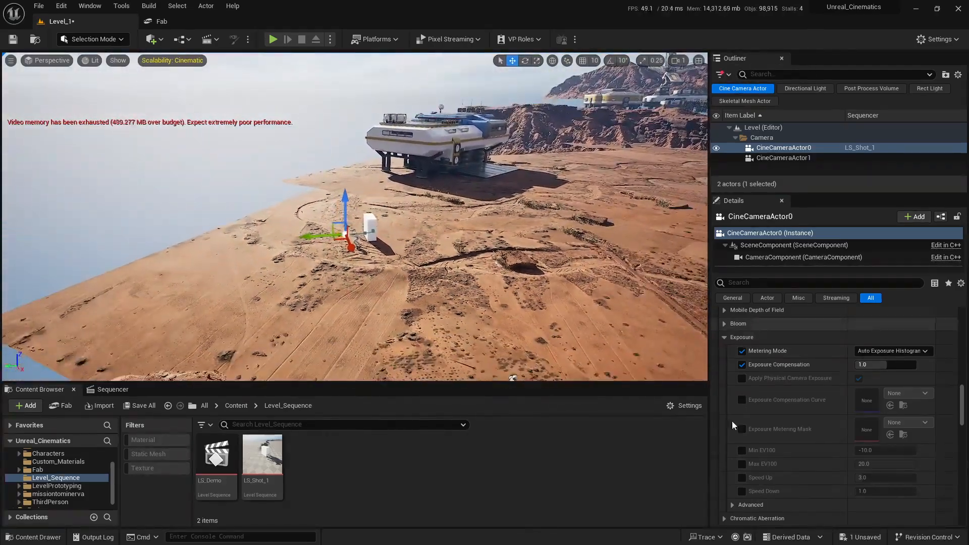
# Enable the Metering Mode and Exposure Compensation overrides on CineCameraActor1, keeping Auto Exposure Histogram as the metering mode
pyautogui.click(797, 157)
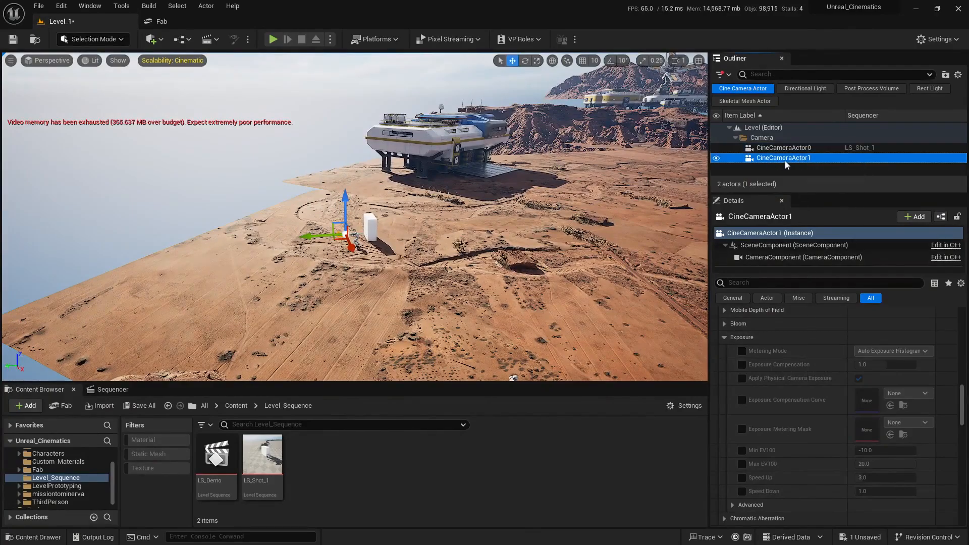
pyautogui.click(741, 351)
pyautogui.click(741, 364)
pyautogui.moveTo(506, 261); pyautogui.dragTo(503, 262, button='right')
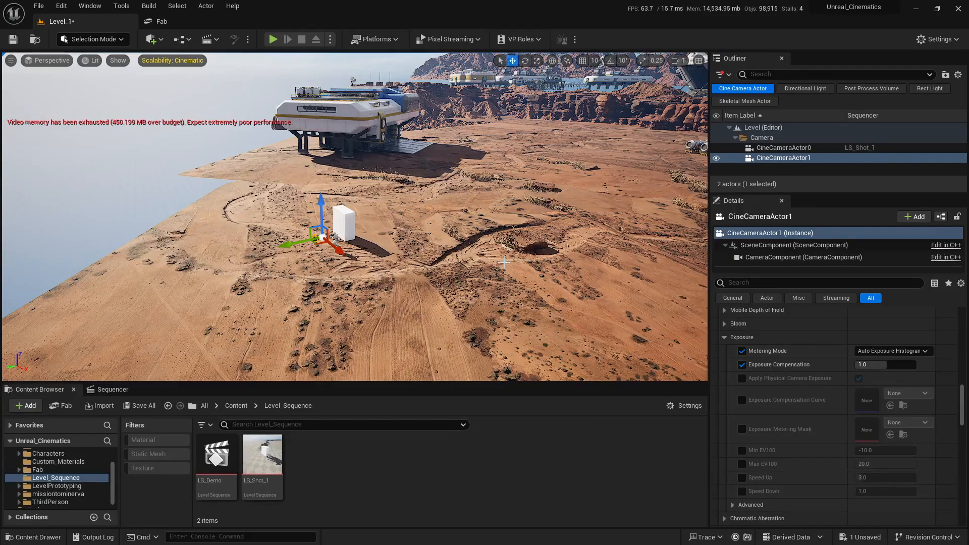
pyautogui.click(896, 351)
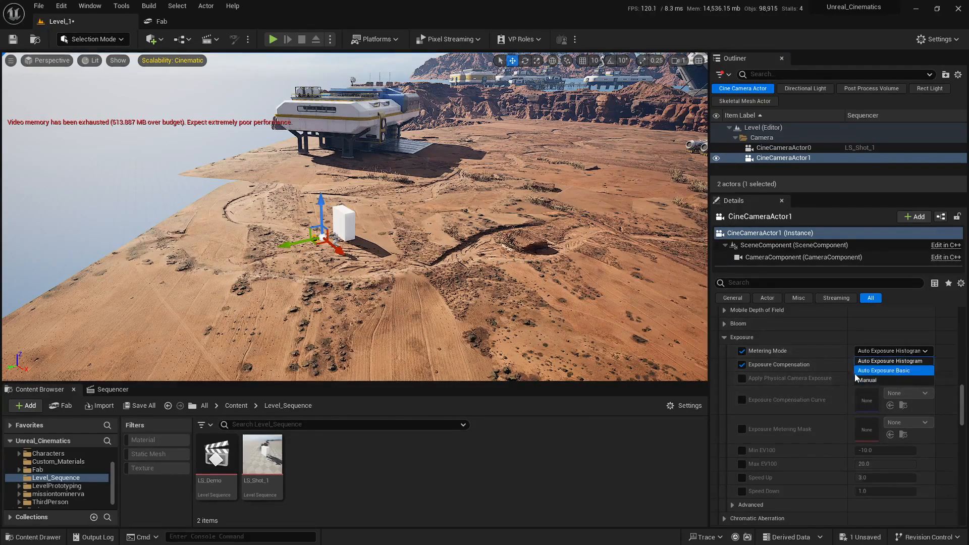
pyautogui.click(875, 352)
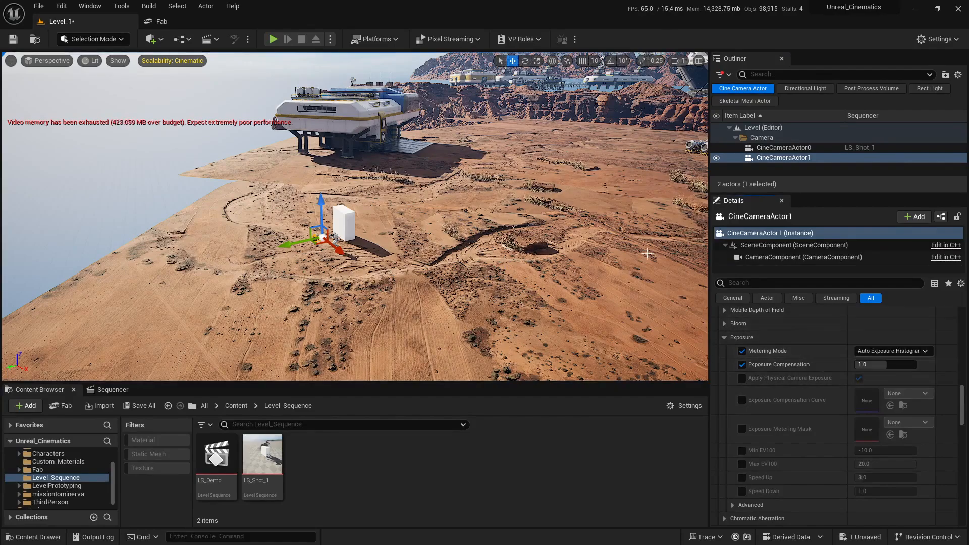
# Look into the dark space beneath the base and switch the viewport to look through CineCameraActor1
pyautogui.moveTo(469, 193); pyautogui.dragTo(467, 164, button='right')
pyautogui.press('w')
pyautogui.scroll(-4, 469, 163)
pyautogui.scroll(-2, 467, 163)
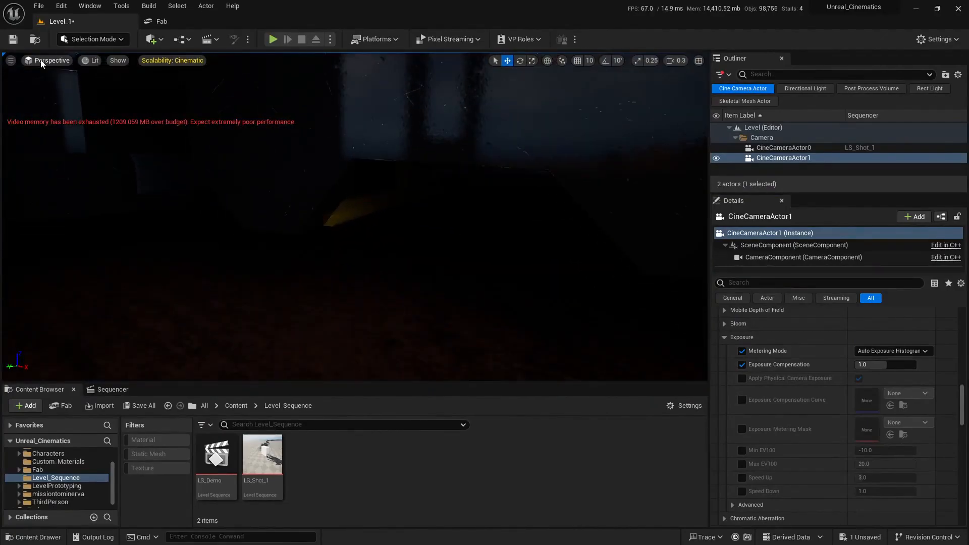
pyautogui.click(42, 60)
pyautogui.click(101, 184)
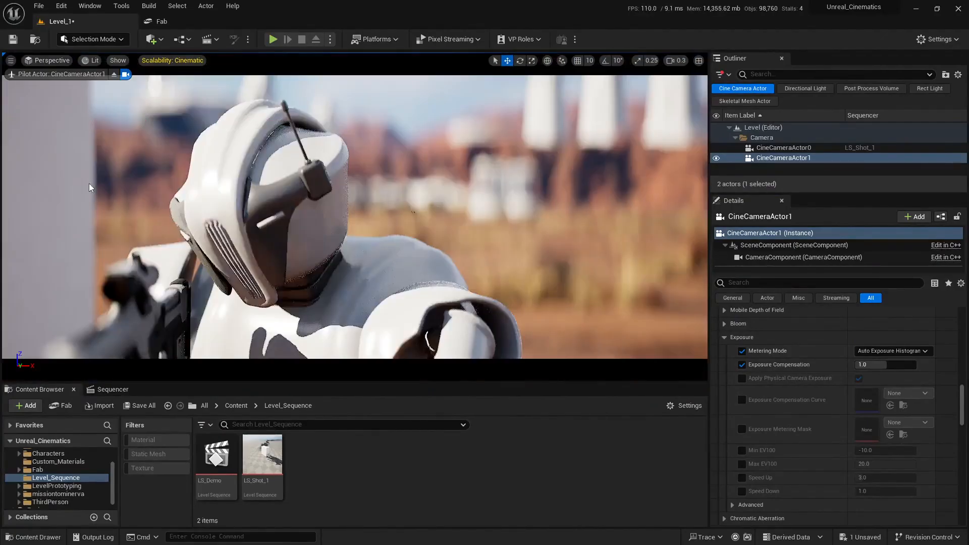
# Move CineCameraActor1 away from the armored character and set its focus method to Disable
pyautogui.scroll(5, 493, 204)
pyautogui.moveTo(492, 204); pyautogui.dragTo(483, 199, button='right')
pyautogui.scroll(15, 807, 384)
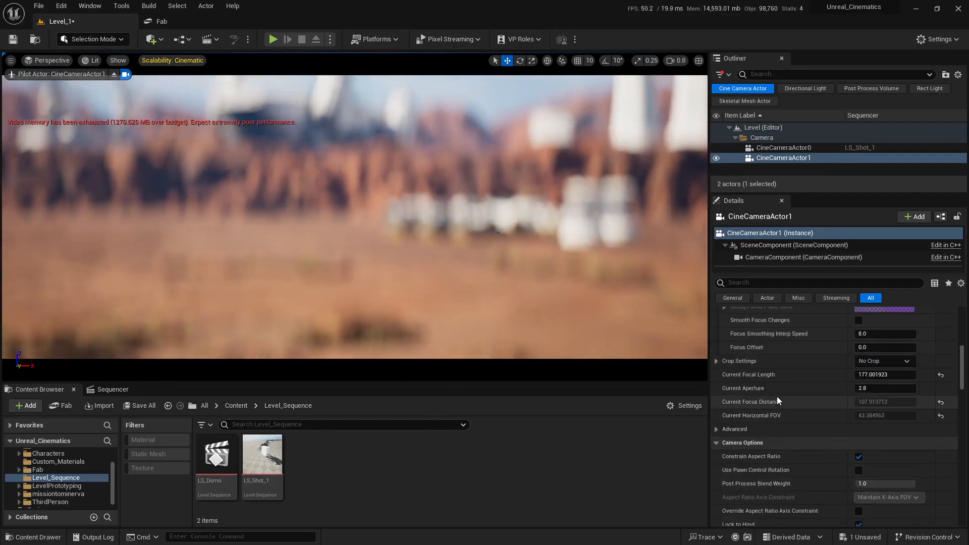
pyautogui.scroll(-4, 787, 431)
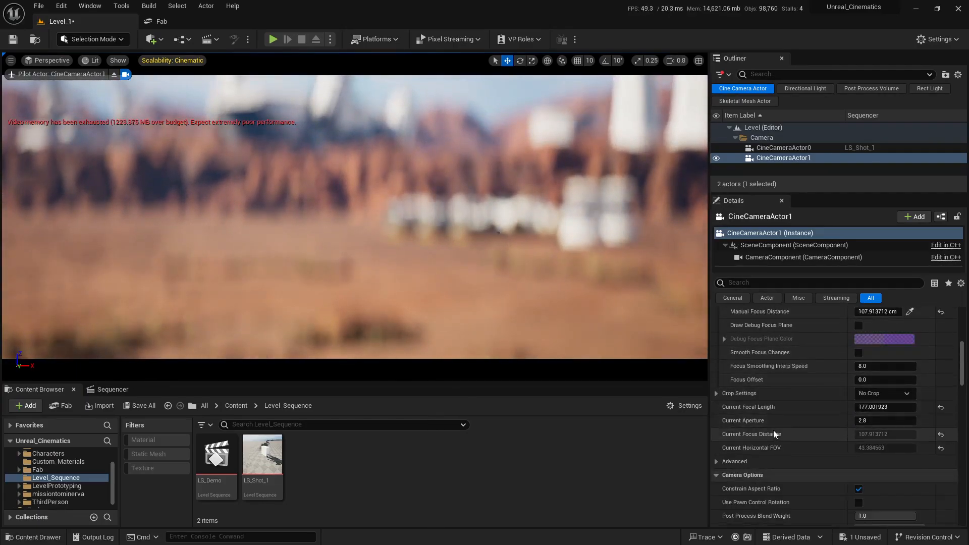
pyautogui.scroll(5, 797, 412)
pyautogui.click(883, 363)
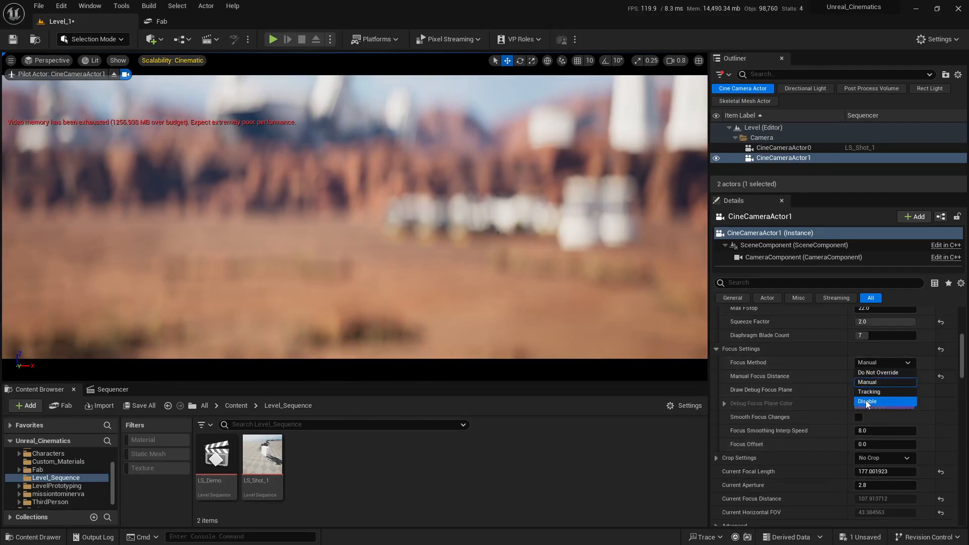
pyautogui.click(877, 404)
# Fly the piloted CineCameraActor1 into the dark space beneath the base and bring its Exposure settings into view
pyautogui.moveTo(524, 212); pyautogui.dragTo(485, 214, button='right')
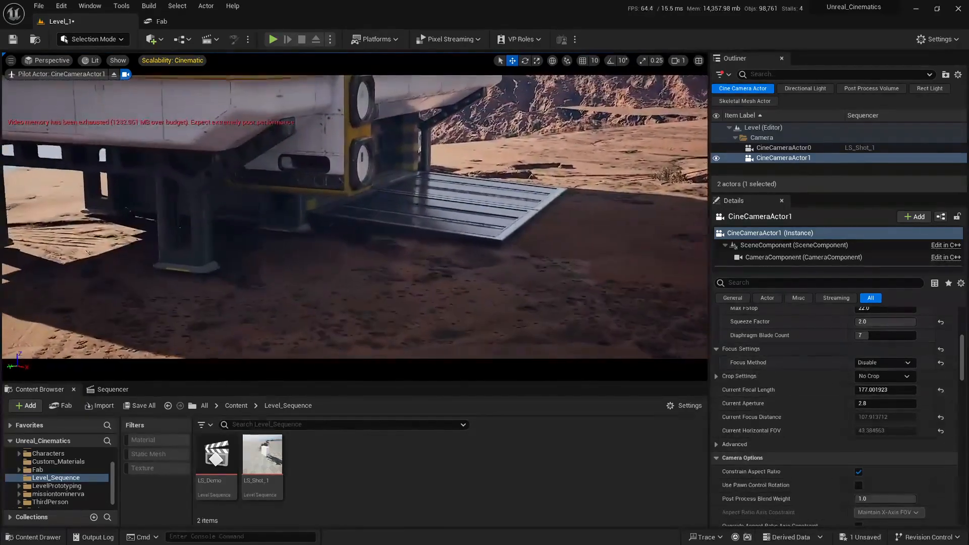
pyautogui.moveTo(523, 212); pyautogui.dragTo(419, 208, button='right')
pyautogui.press('w')
pyautogui.scroll(-1, 505, 217)
pyautogui.press('e')
pyautogui.scroll(-1, 504, 217)
pyautogui.press('q')
pyautogui.press('e')
pyautogui.scroll(-1, 505, 217)
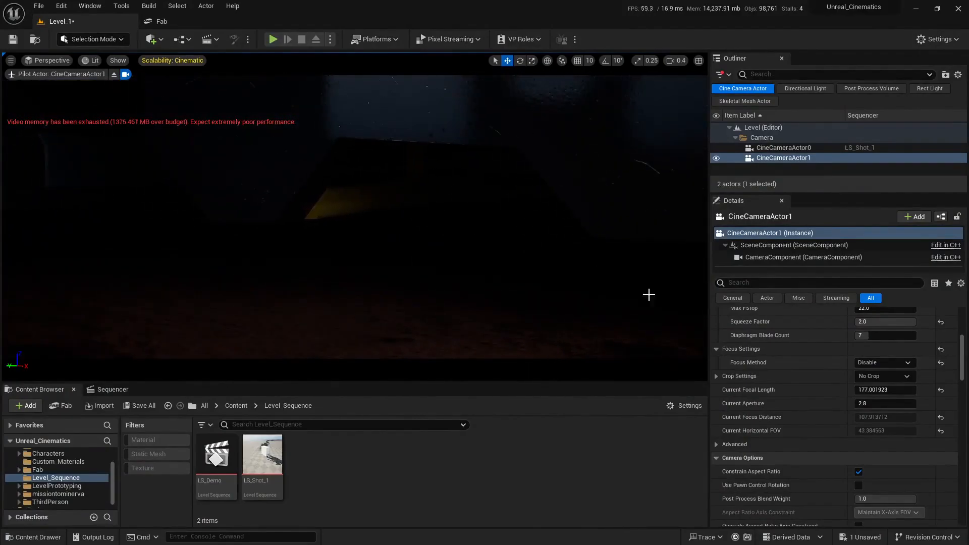
pyautogui.scroll(-5, 791, 392)
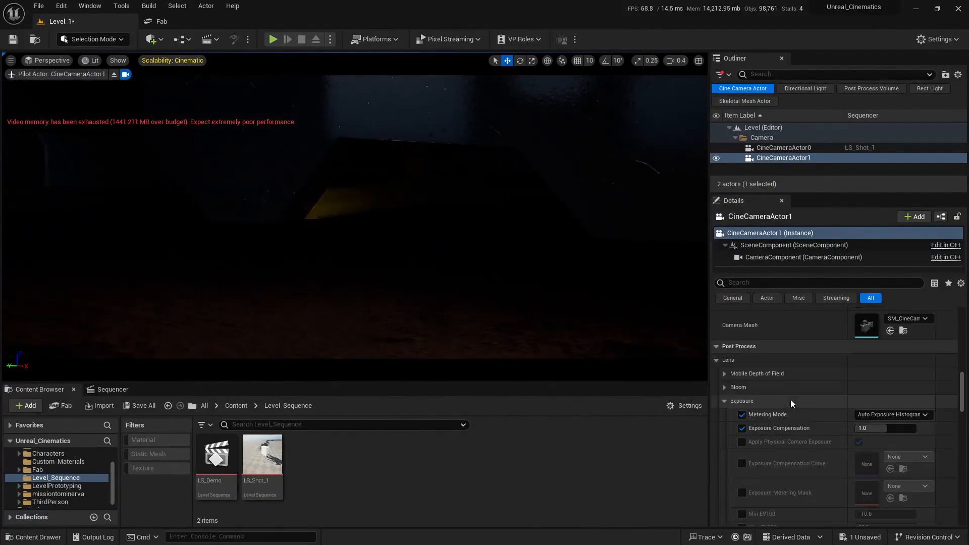
# Turn on the Auto Exposure rendering option in the Project Settings, finding it by searching for "auto exposure", and close the settings
pyautogui.scroll(-1, 791, 399)
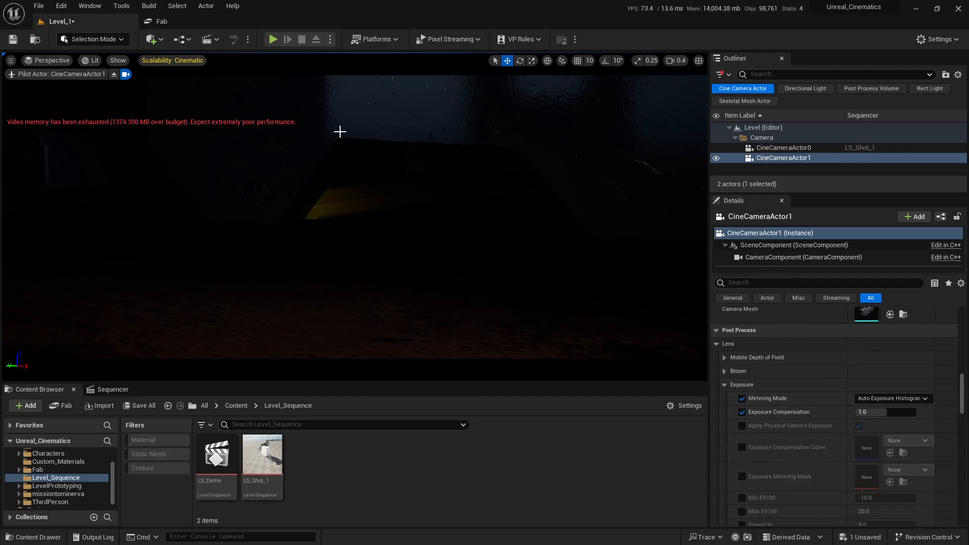
pyautogui.click(44, 5)
pyautogui.moveTo(61, 6)
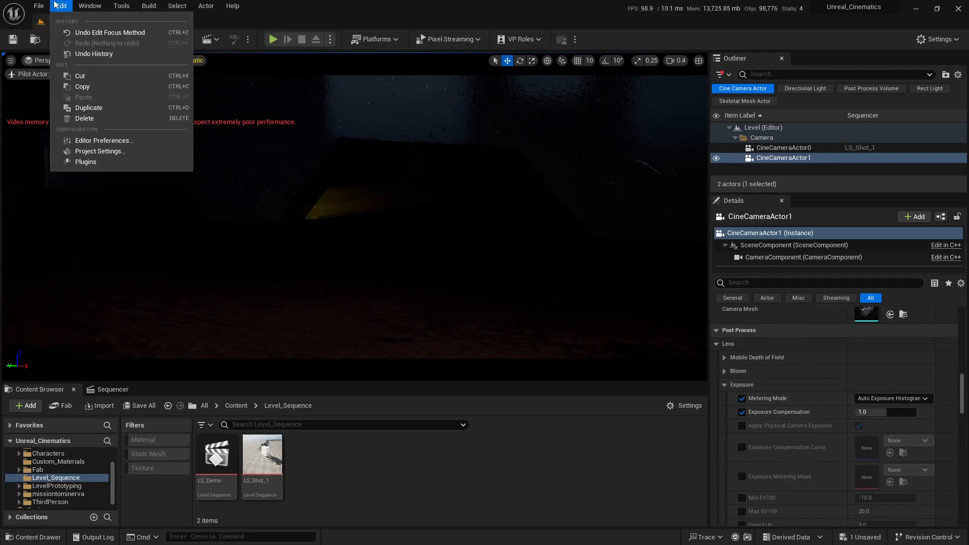
pyautogui.click(99, 152)
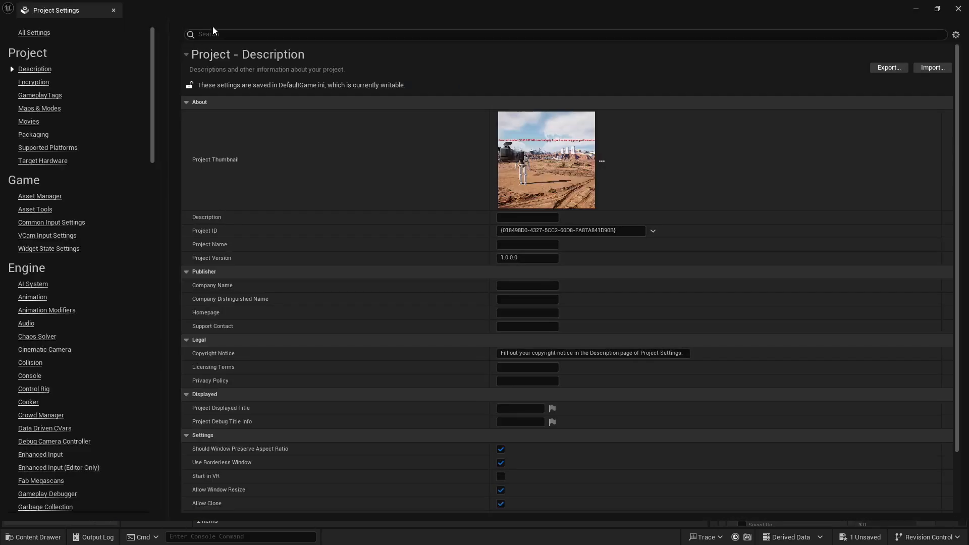
pyautogui.click(228, 34)
pyautogui.write('auto')
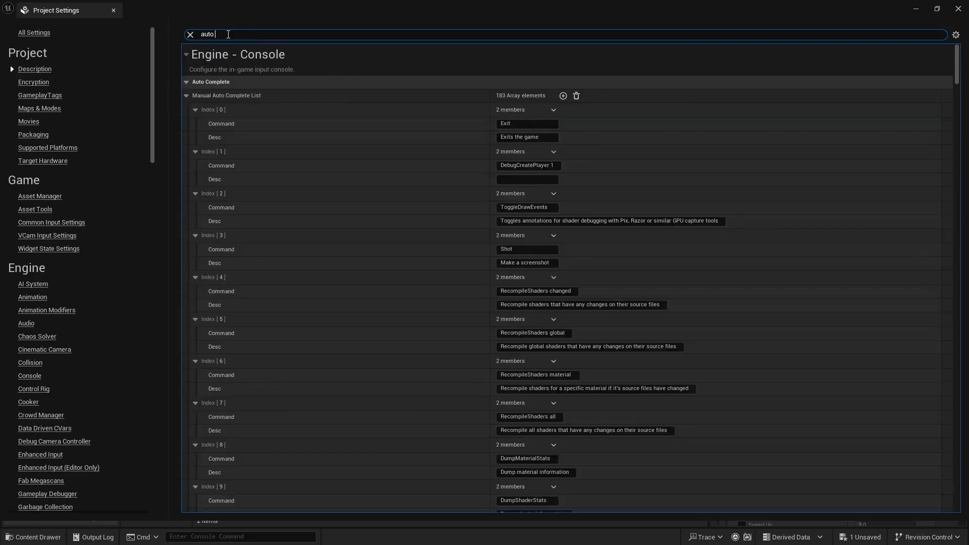
pyautogui.write(' exposure')
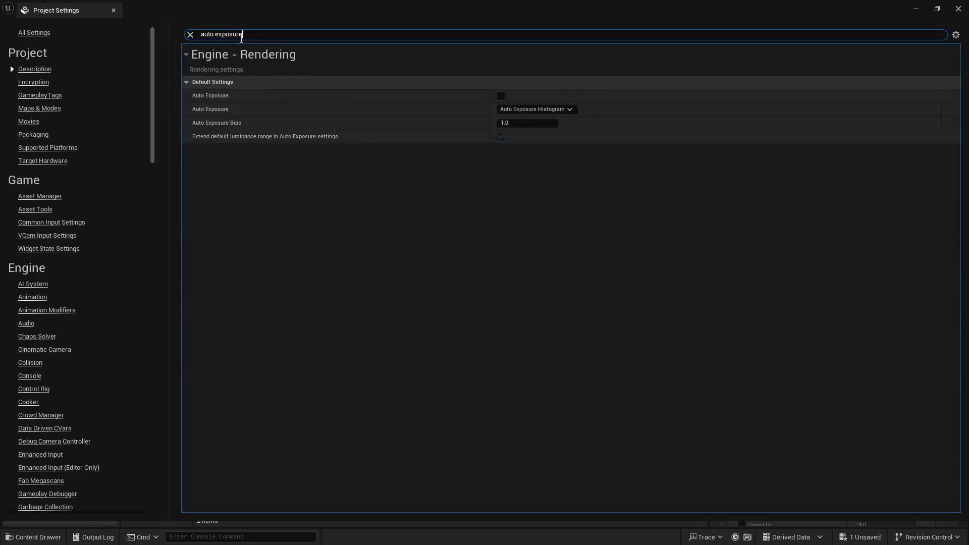
pyautogui.click(501, 96)
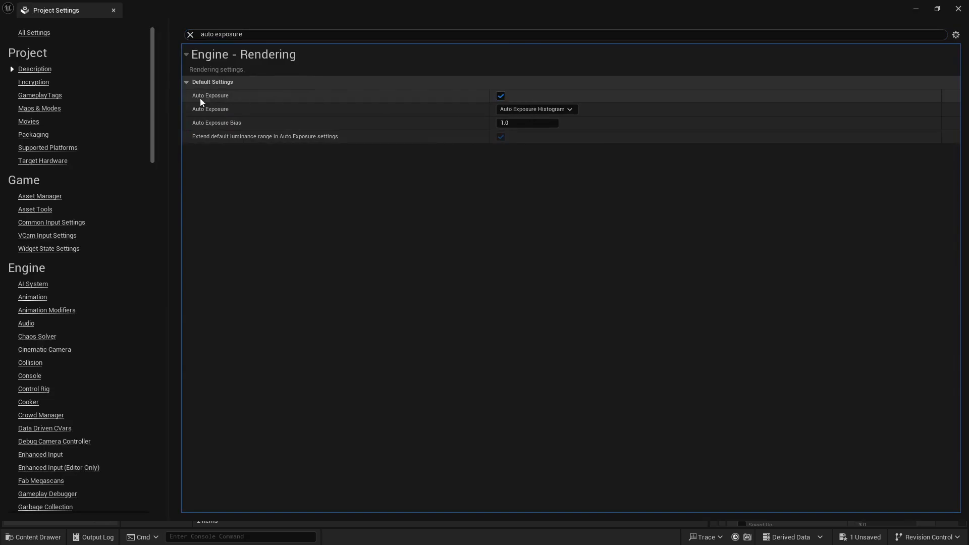
pyautogui.click(113, 10)
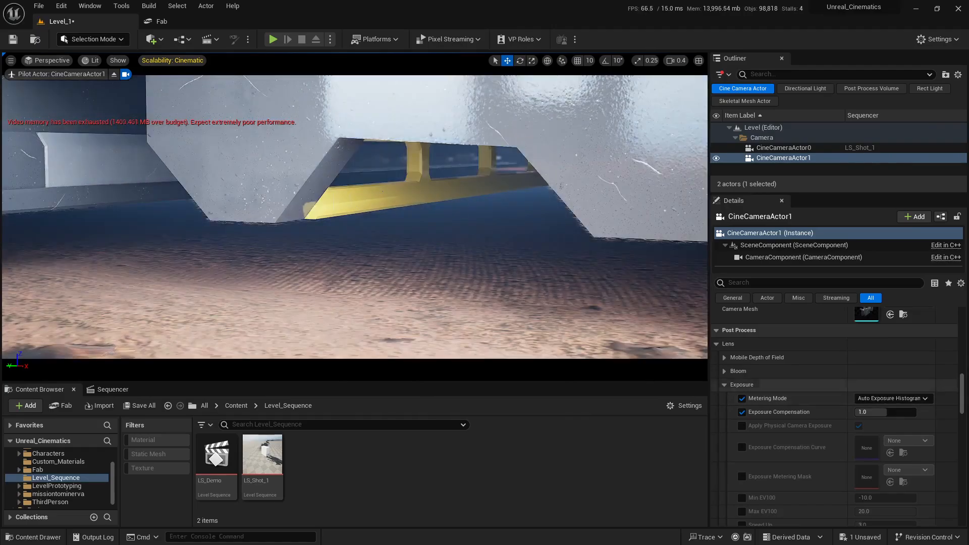
# Try Manual metering on CineCameraActor1 with Exposure Compensation values of 12 and 15
pyautogui.click(892, 398)
pyautogui.click(861, 425)
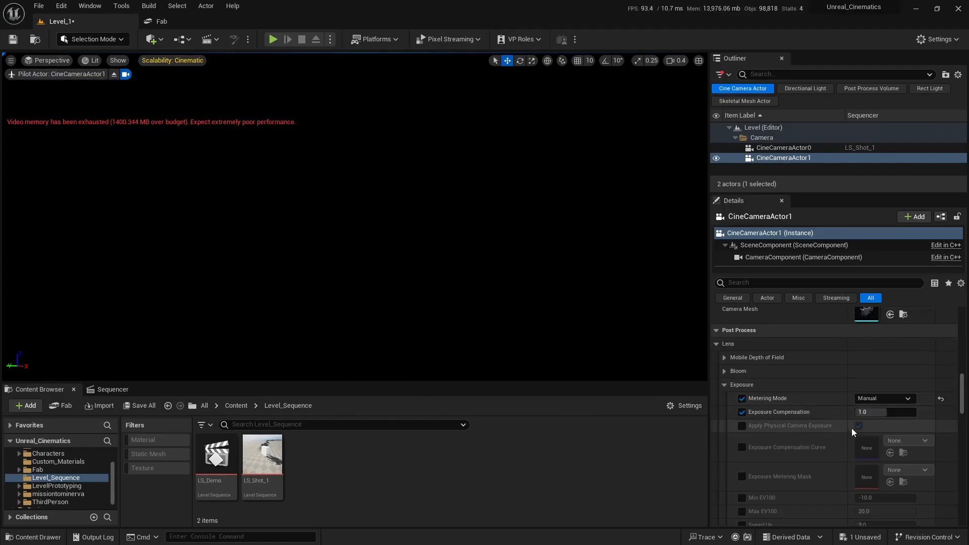
pyautogui.click(894, 417)
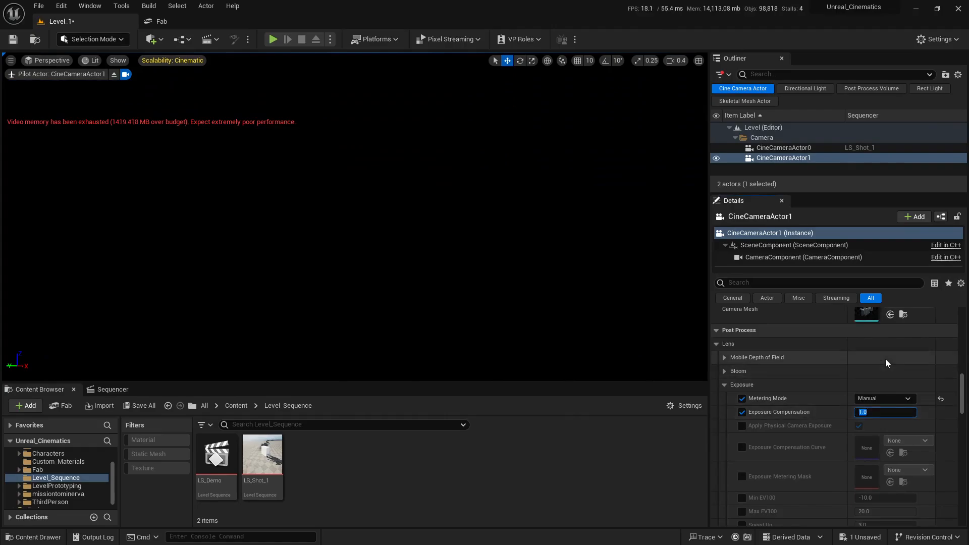
pyautogui.write('12')
pyautogui.press('Return')
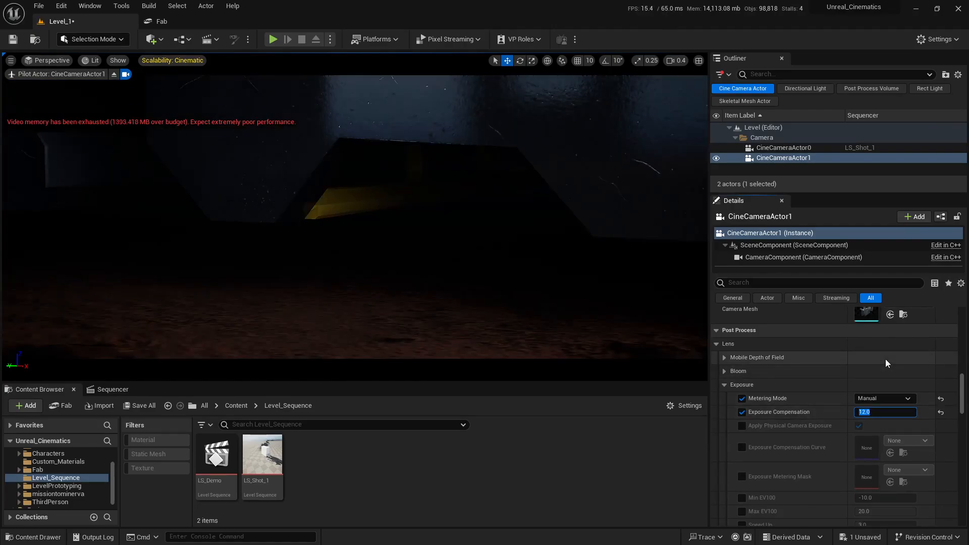
pyautogui.write('15')
pyautogui.press('Return')
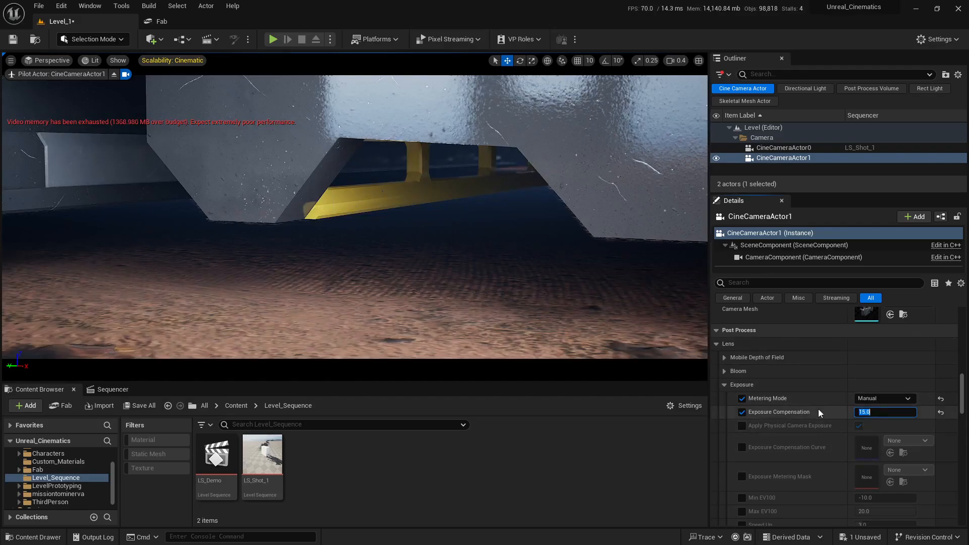
# Return CineCameraActor1's metering mode to Auto Exposure Histogram and reset its Exposure Compensation to the default
pyautogui.click(869, 402)
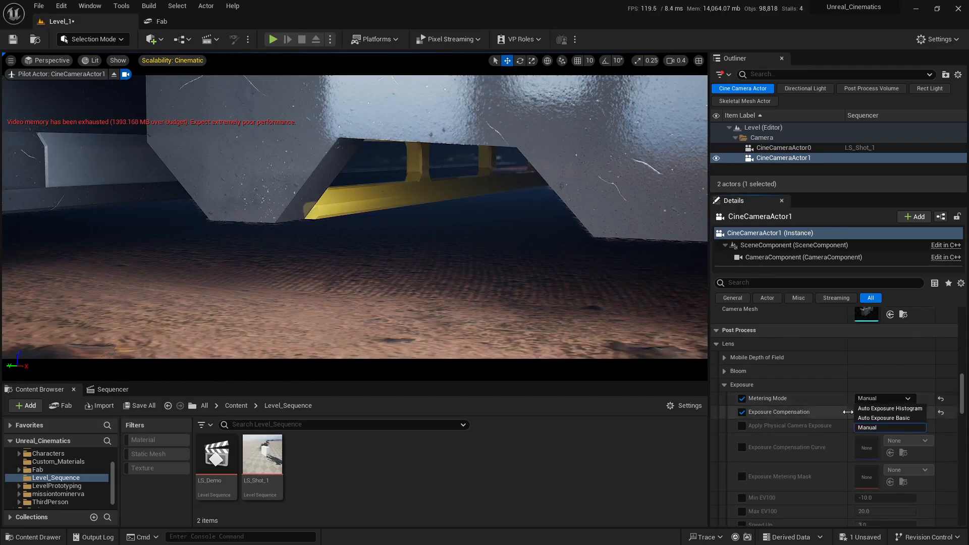
pyautogui.click(881, 409)
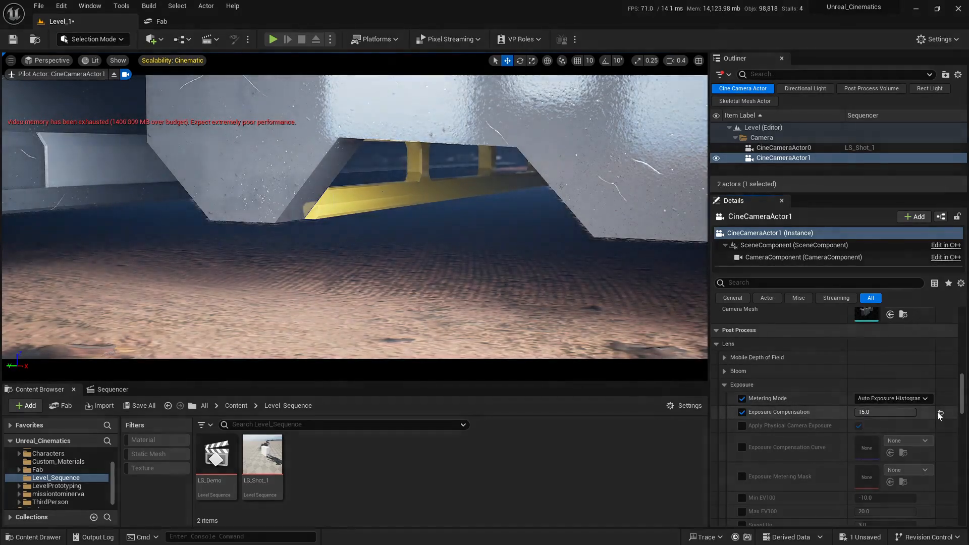
pyautogui.click(940, 412)
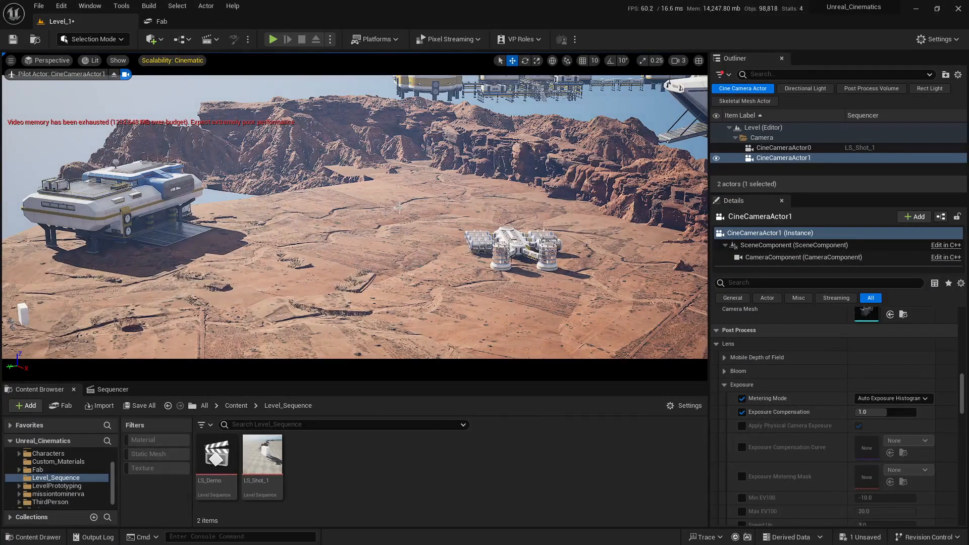
# Fly the piloted CineCameraActor1 between the base and the open desert to demonstrate auto exposure, ending with the base in frame
pyautogui.press('w')
pyautogui.moveTo(355, 217)
pyautogui.mouseDown(button='right')
pyautogui.moveTo(429, 217)
pyautogui.moveTo(402, 244)
pyautogui.moveTo(361, 212)
pyautogui.moveTo(391, 219)
pyautogui.moveTo(378, 212)
pyautogui.moveTo(411, 202)
pyautogui.moveTo(411, 215)
pyautogui.moveTo(426, 219)
pyautogui.moveTo(366, 215)
pyautogui.moveTo(369, 225)
pyautogui.moveTo(361, 216)
pyautogui.mouseUp(button='right')
pyautogui.scroll(-5, 401, 245)
pyautogui.press('w')
pyautogui.scroll(-5, 376, 215)
pyautogui.press('w')
pyautogui.scroll(-4, 391, 220)
pyautogui.press('w')
pyautogui.press('w')
pyautogui.scroll(5, 429, 217)
pyautogui.press('s')
pyautogui.scroll(8, 394, 215)
pyautogui.press('s')
pyautogui.scroll(2, 366, 214)
pyautogui.press('w')
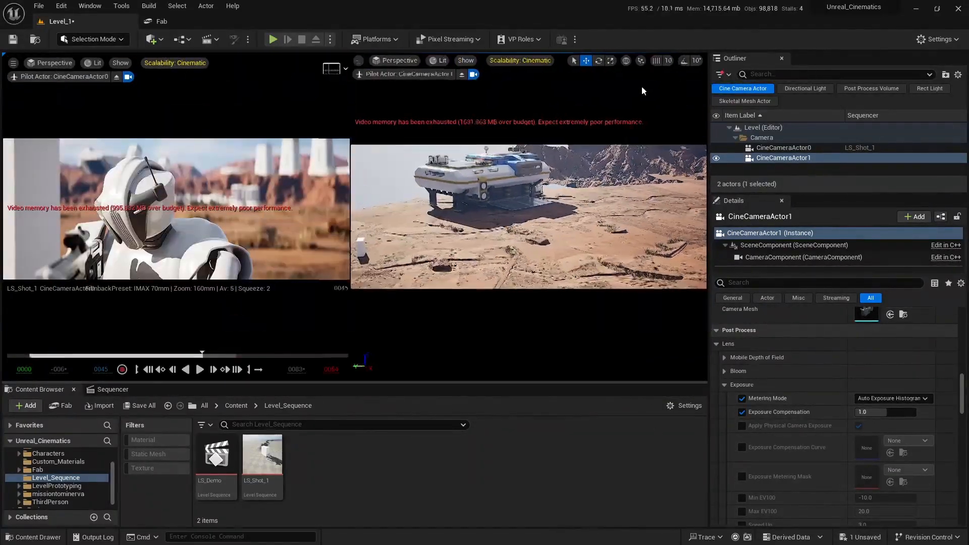
# Select CineCameraActor0 and stop piloting CineCameraActor1, framing the selected camera beside the armored character in the freed viewport
pyautogui.press('Up')
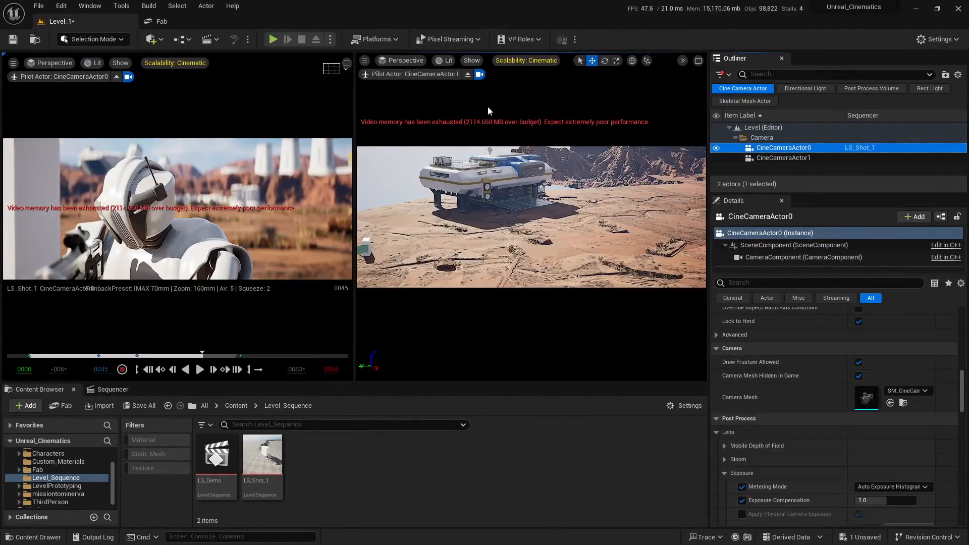
pyautogui.click(468, 75)
pyautogui.press('w')
pyautogui.moveTo(596, 245); pyautogui.dragTo(596, 320, button='right')
pyautogui.scroll(-4, 833, 384)
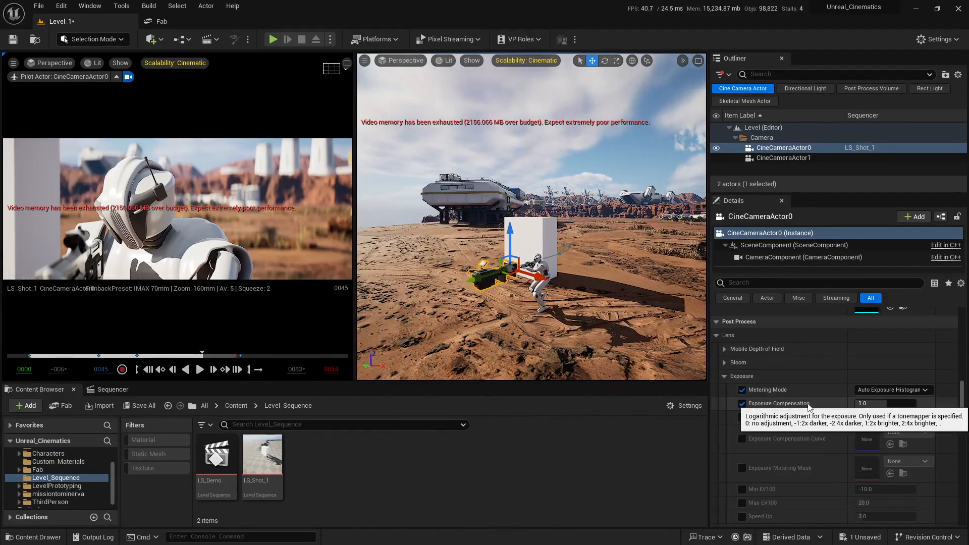
# Maximize the CineCameraActor0 viewport and test its Current Aperture at about 6.86 and 5.35, ending at 5
pyautogui.scroll(10, 808, 399)
pyautogui.scroll(3, 780, 415)
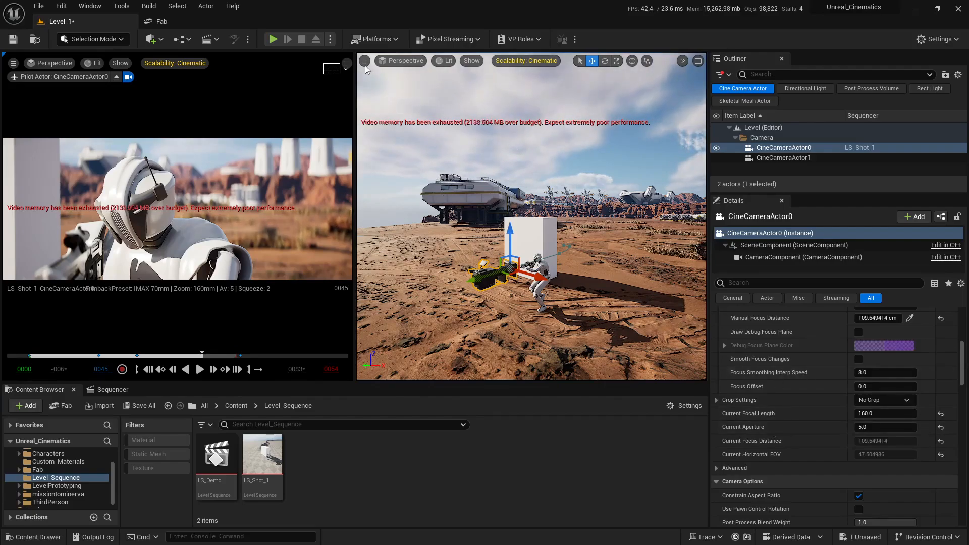
pyautogui.click(347, 63)
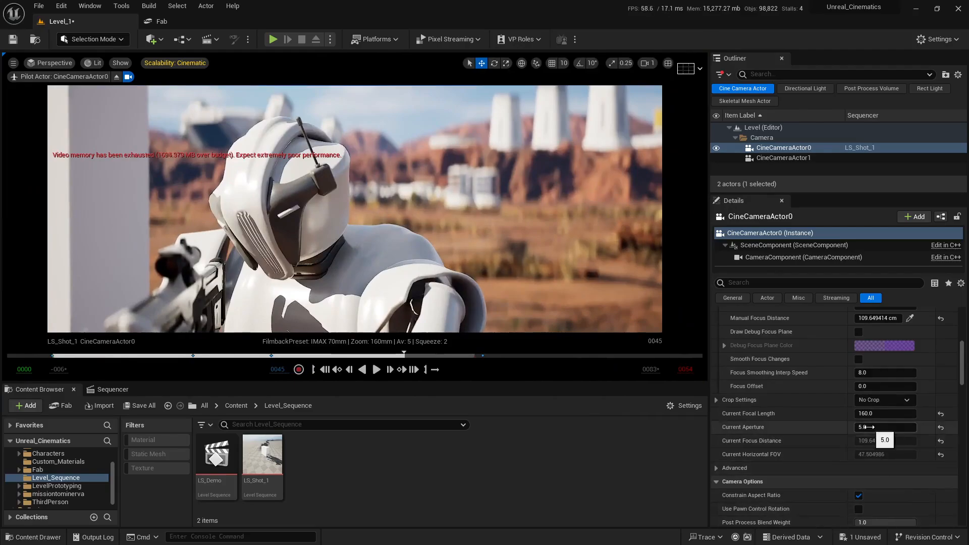
pyautogui.moveTo(868, 427); pyautogui.dragTo(891, 427)
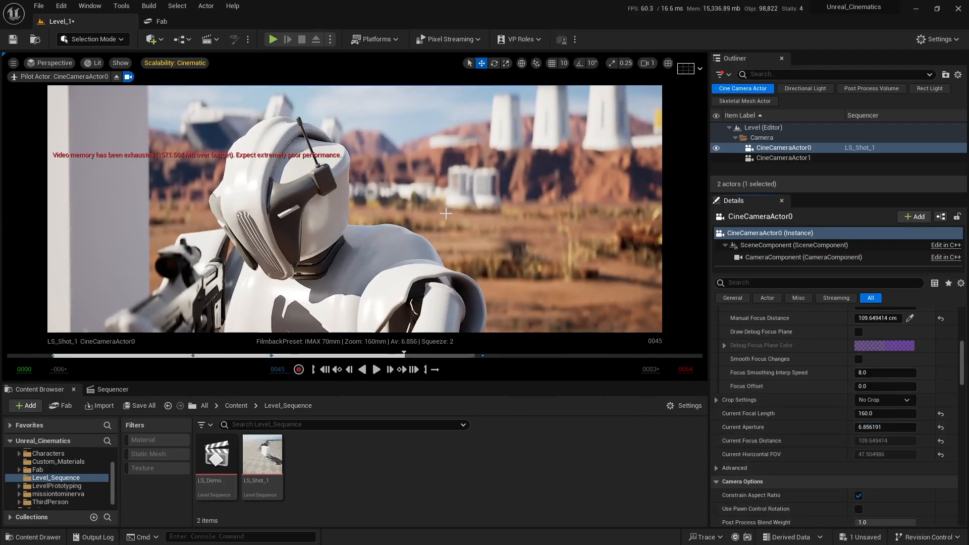
pyautogui.moveTo(892, 427)
pyautogui.mouseDown()
pyautogui.moveTo(918, 427)
pyautogui.moveTo(876, 427)
pyautogui.mouseUp()
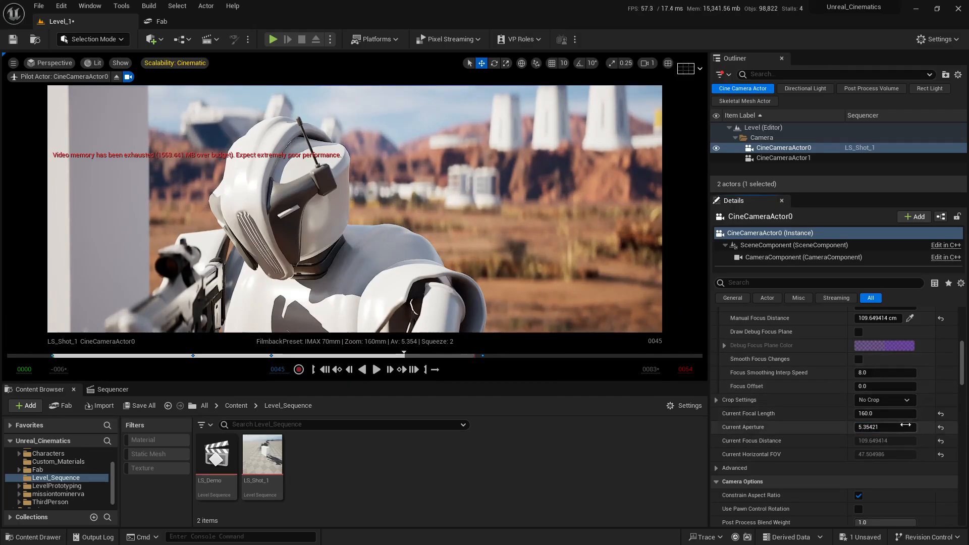
pyautogui.click(903, 426)
pyautogui.write('5')
pyautogui.press('Return')
# Set CineCameraActor0's metering mode to Manual and try Exposure Compensation at 15, settling on 12
pyautogui.scroll(-10, 792, 407)
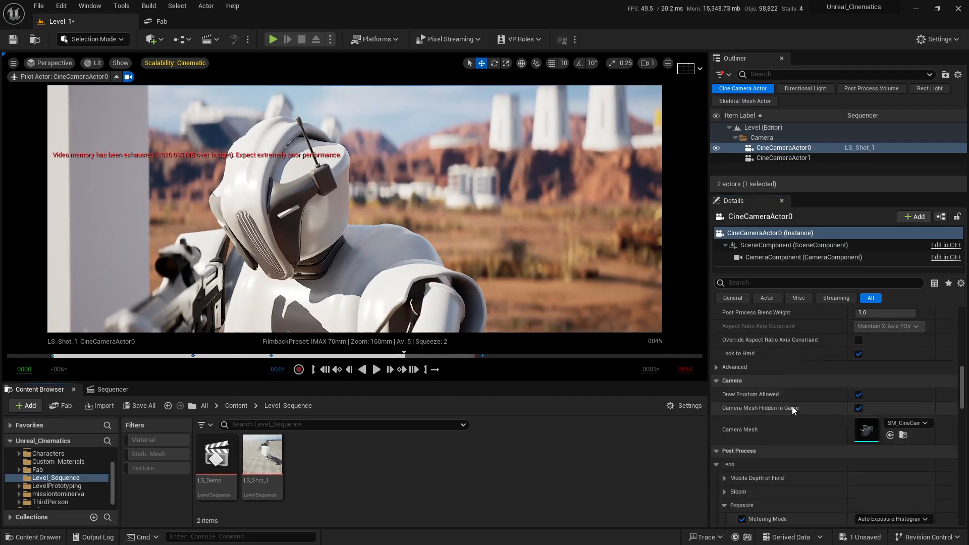
pyautogui.scroll(-2, 791, 407)
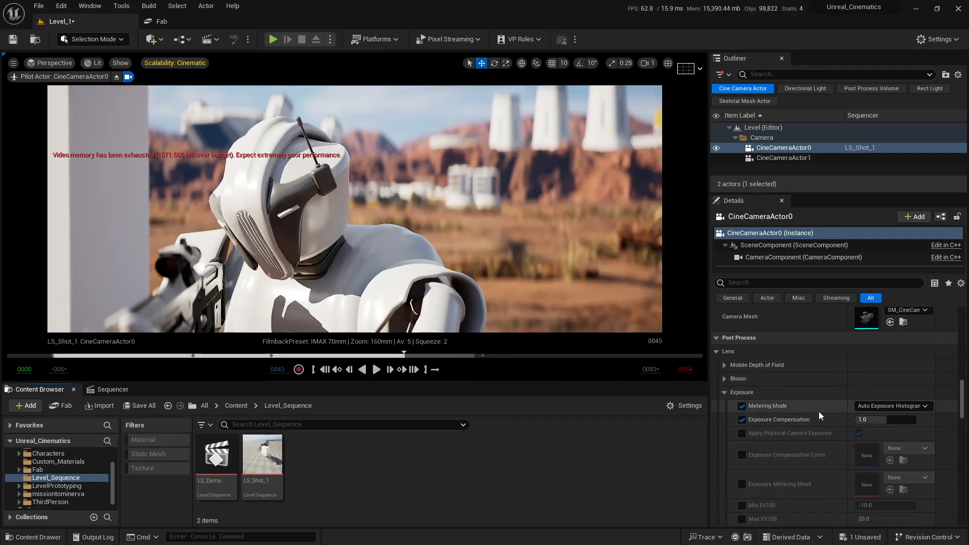
pyautogui.click(884, 406)
pyautogui.click(880, 432)
pyautogui.click(901, 420)
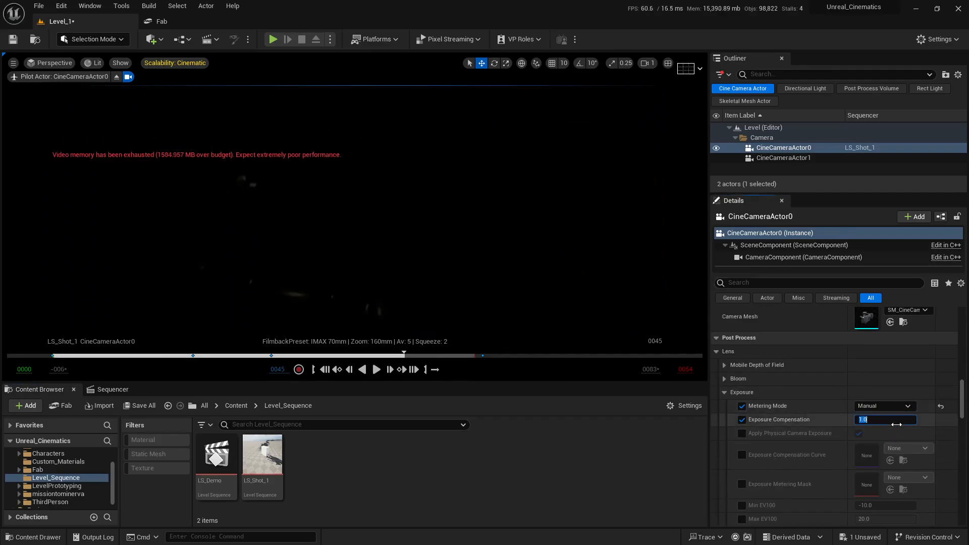
pyautogui.write('15')
pyautogui.press('Return')
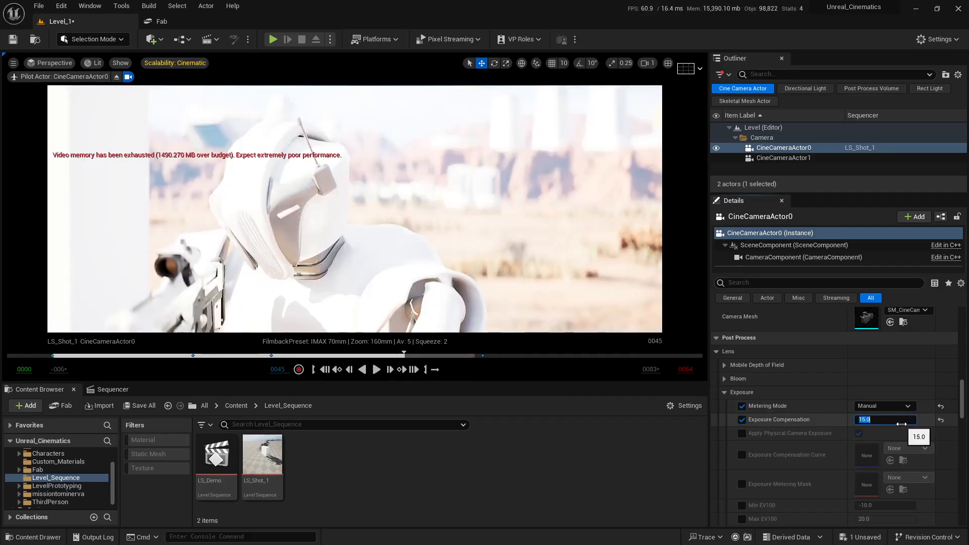
pyautogui.write('12')
pyautogui.press('Return')
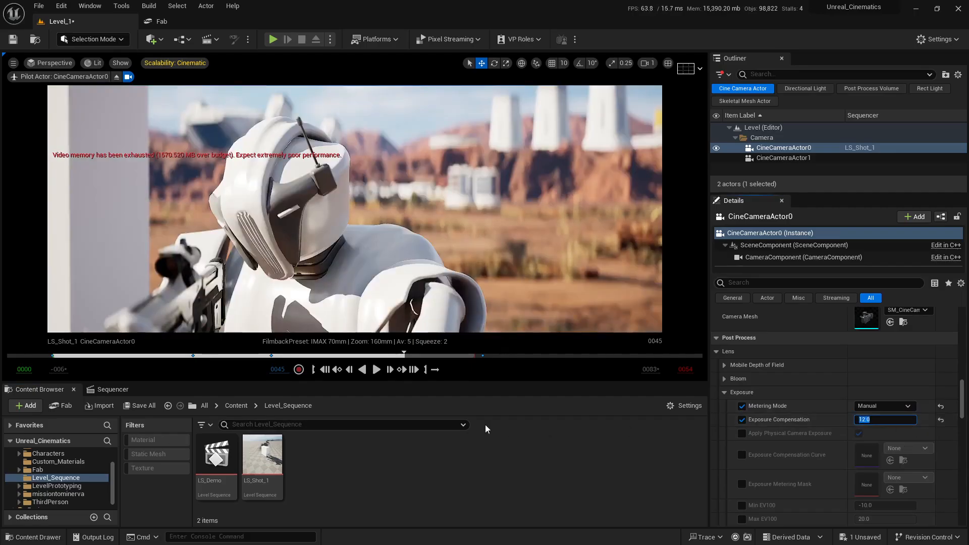
# Vary CineCameraActor0's Current Aperture under Manual metering and set it back to 5
pyautogui.click(758, 428)
pyautogui.scroll(4, 837, 430)
pyautogui.scroll(10, 822, 416)
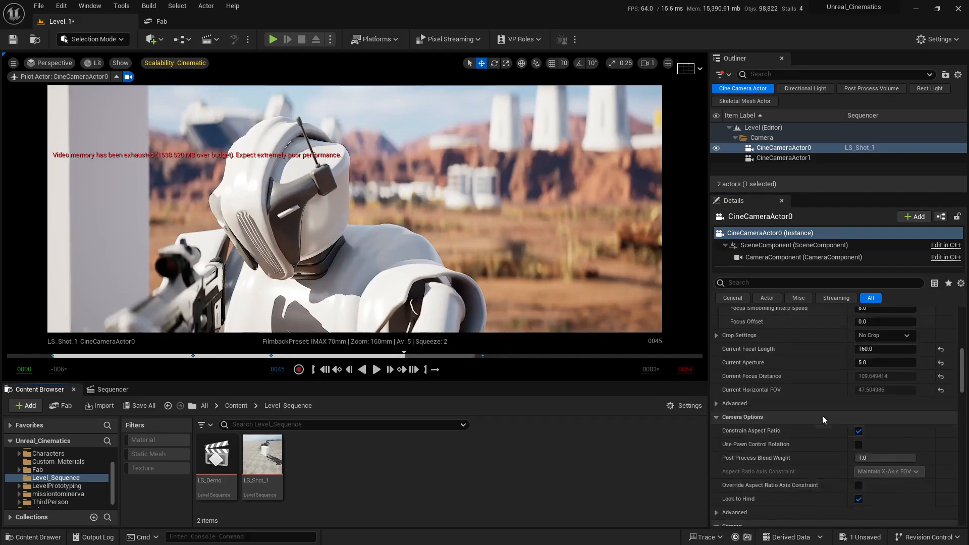
pyautogui.moveTo(869, 460)
pyautogui.mouseDown()
pyautogui.moveTo(929, 460)
pyautogui.moveTo(886, 460)
pyautogui.mouseUp()
pyautogui.write('5')
pyautogui.press('Return')
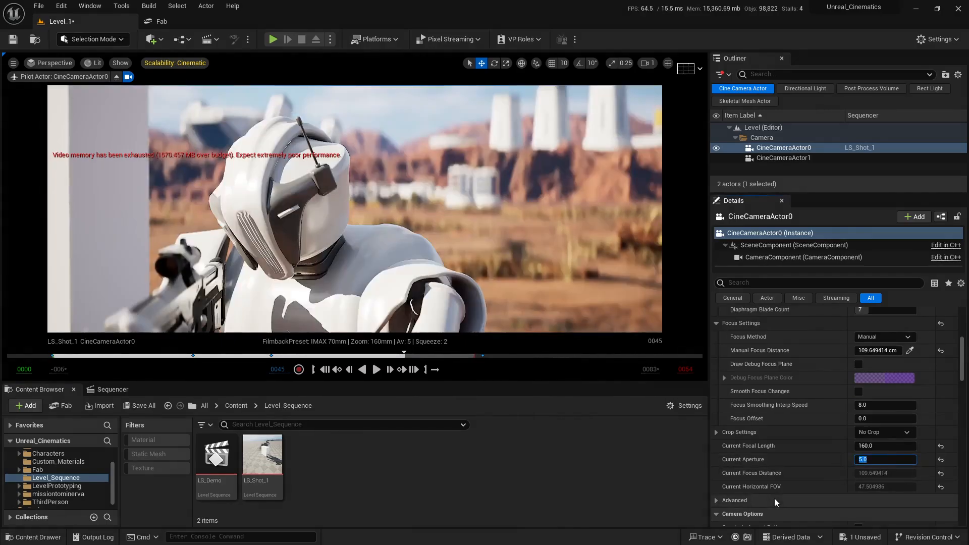
# Return CineCameraActor0's metering mode to Auto Exposure Histogram and its Exposure Compensation to 1.0
pyautogui.scroll(-3, 807, 419)
pyautogui.scroll(-10, 806, 417)
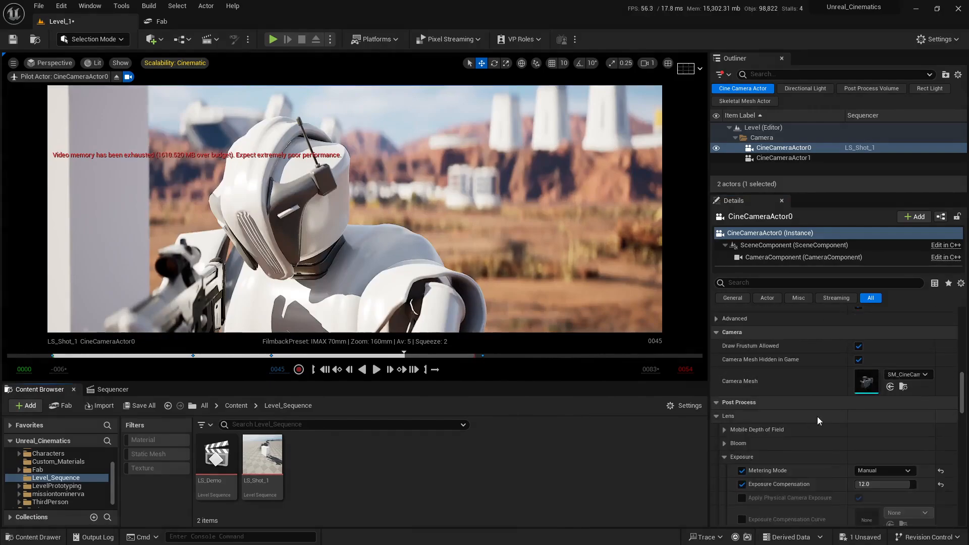
pyautogui.scroll(1, 840, 417)
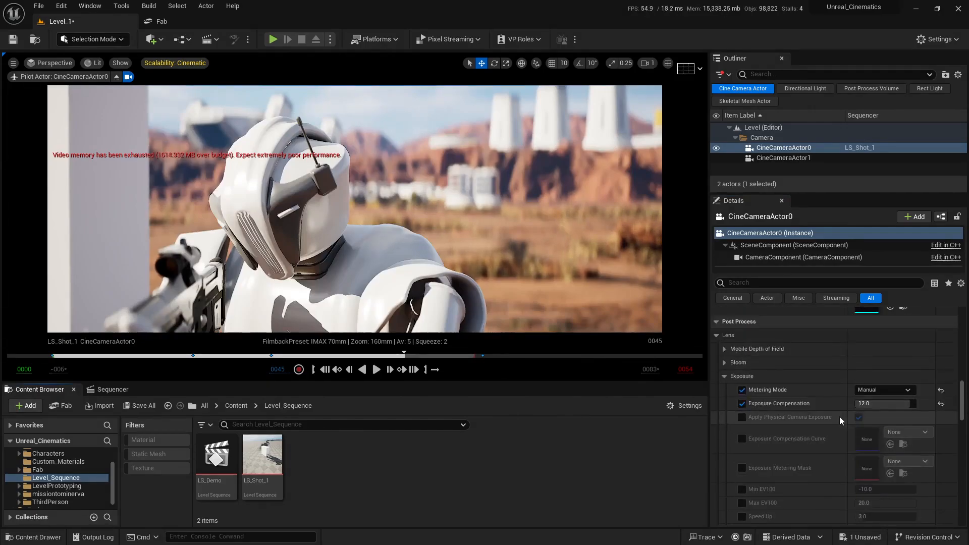
pyautogui.scroll(8, 824, 397)
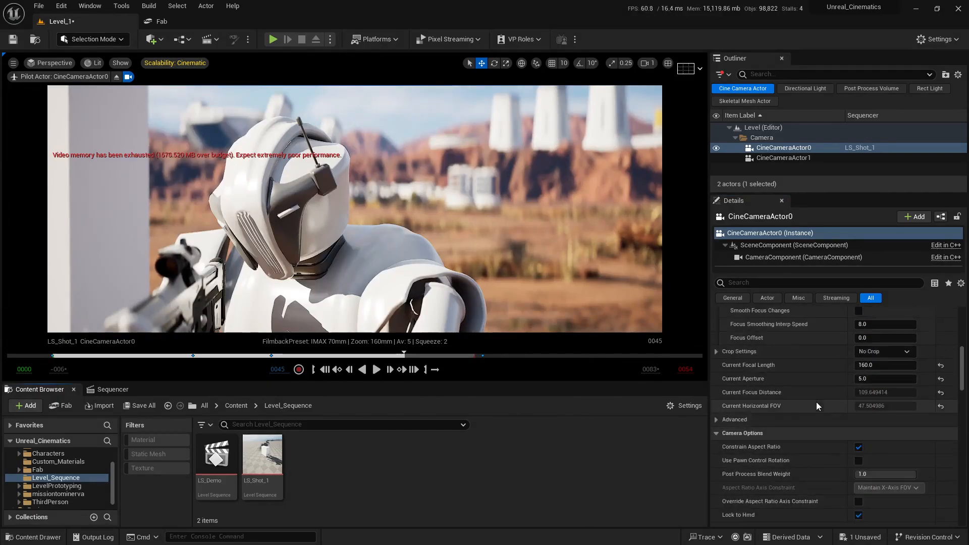
pyautogui.scroll(-8, 816, 383)
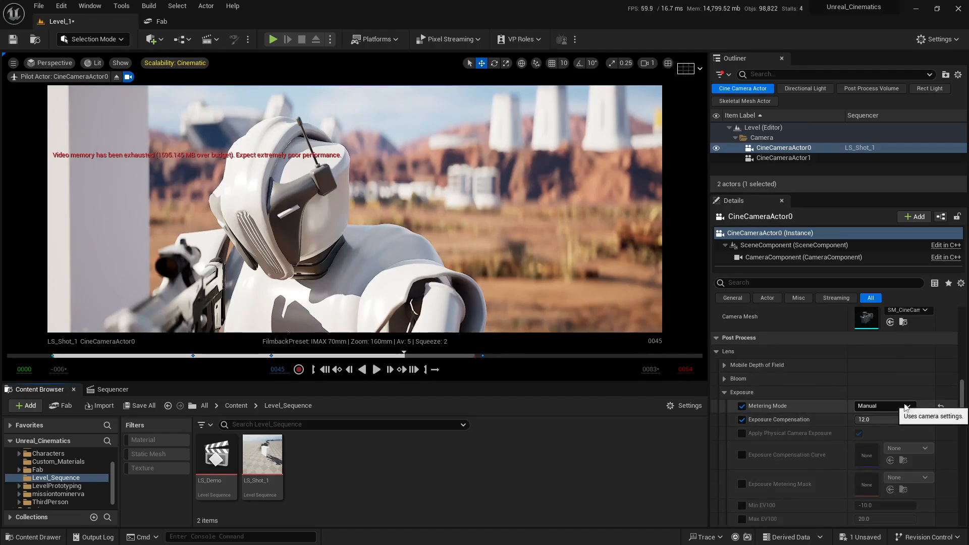
pyautogui.click(887, 406)
pyautogui.click(889, 416)
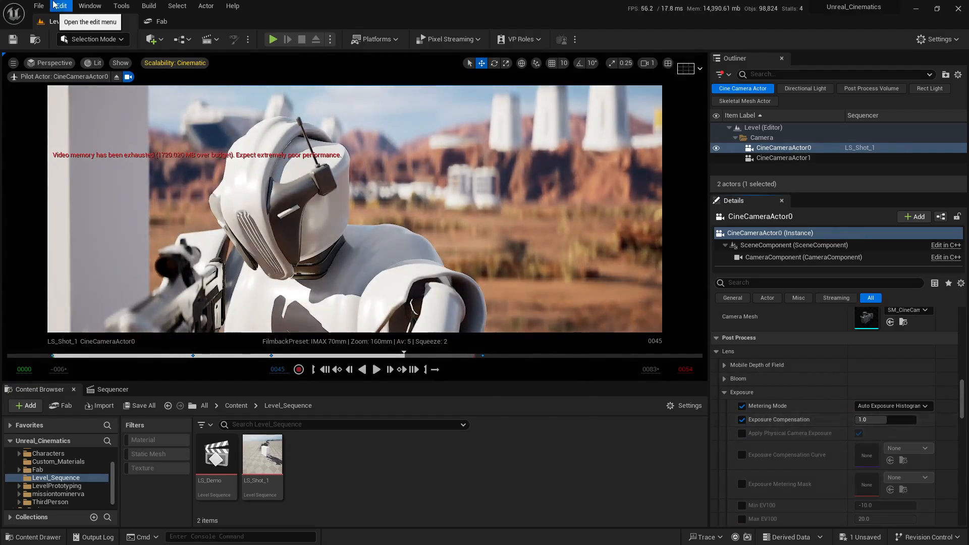
# Search the project settings for "auto exposure" to review the rendering defaults, and close the settings window
pyautogui.click(61, 6)
pyautogui.click(100, 151)
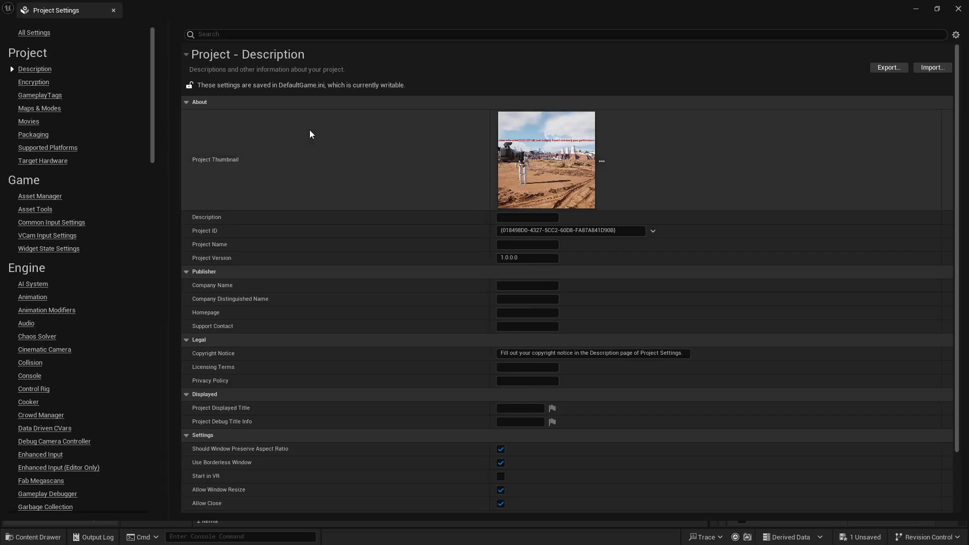
pyautogui.click(235, 35)
pyautogui.write('a')
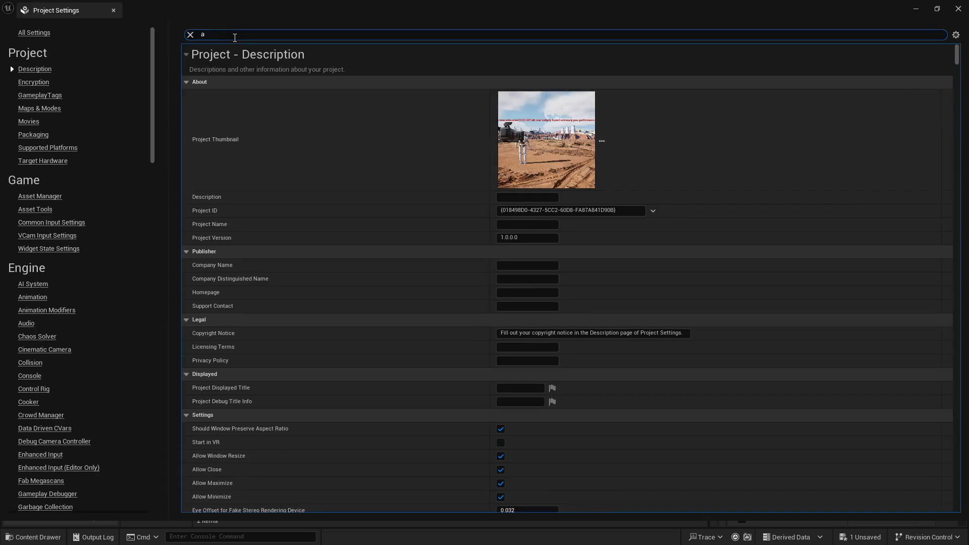
pyautogui.press('BackSpace')
pyautogui.press('BackSpace')
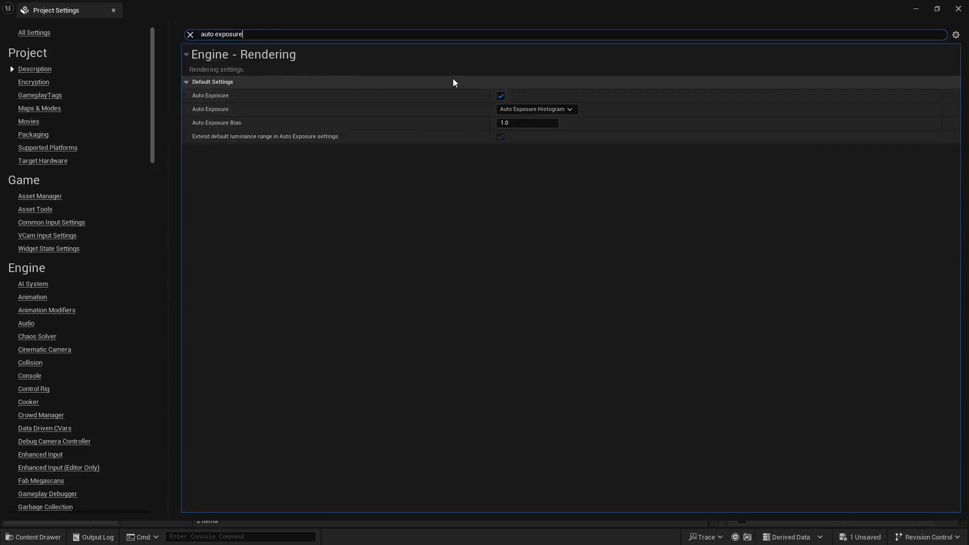
pyautogui.click(113, 10)
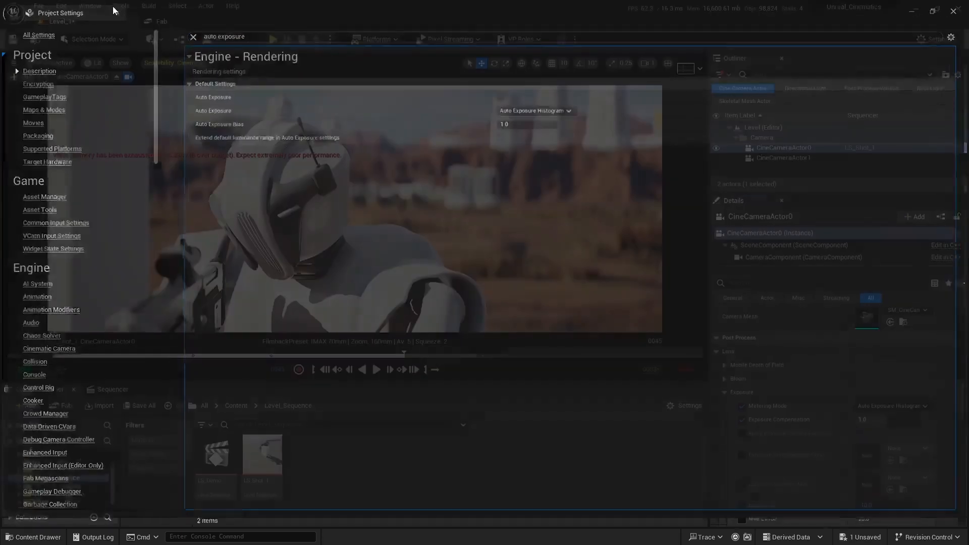
# Enable CineCameraActor0's Chromatic Aberration Intensity and Start Offset overrides and raise Intensity to 3.4
pyautogui.scroll(1, 789, 404)
pyautogui.scroll(12, 787, 403)
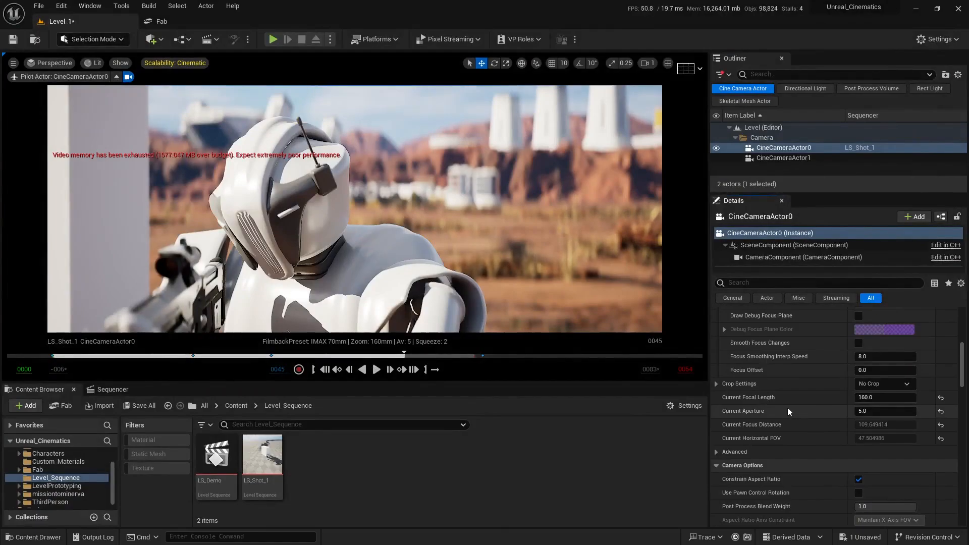
pyautogui.scroll(-10, 787, 408)
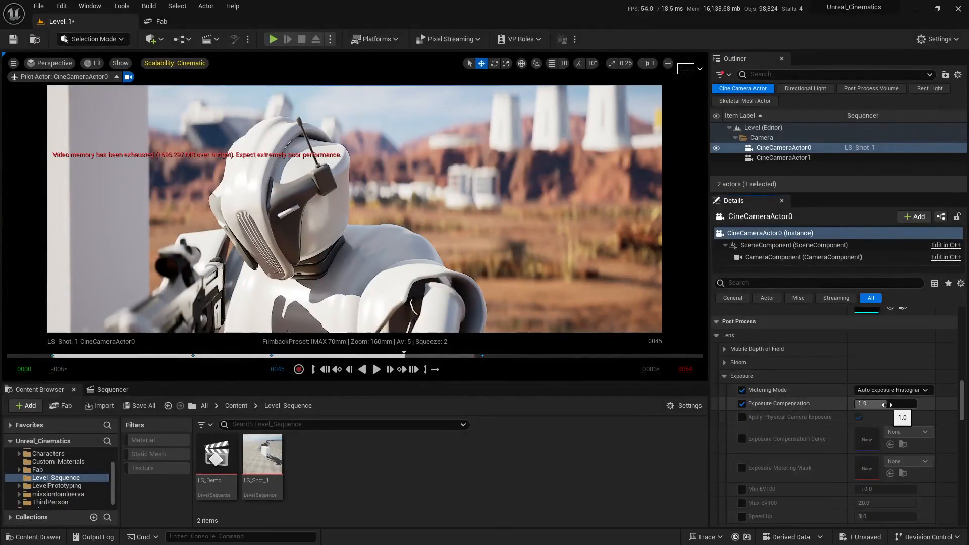
pyautogui.scroll(-1, 750, 395)
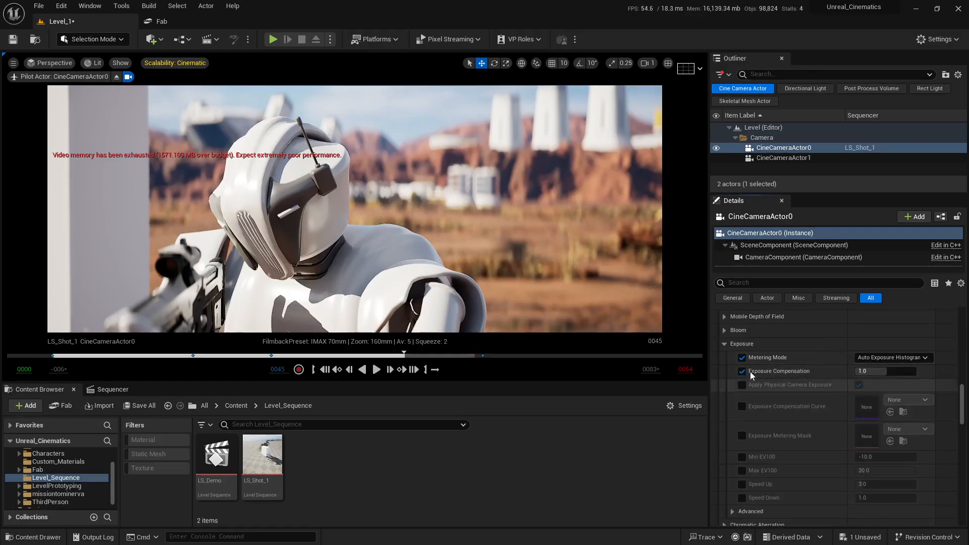
pyautogui.click(725, 344)
pyautogui.click(725, 343)
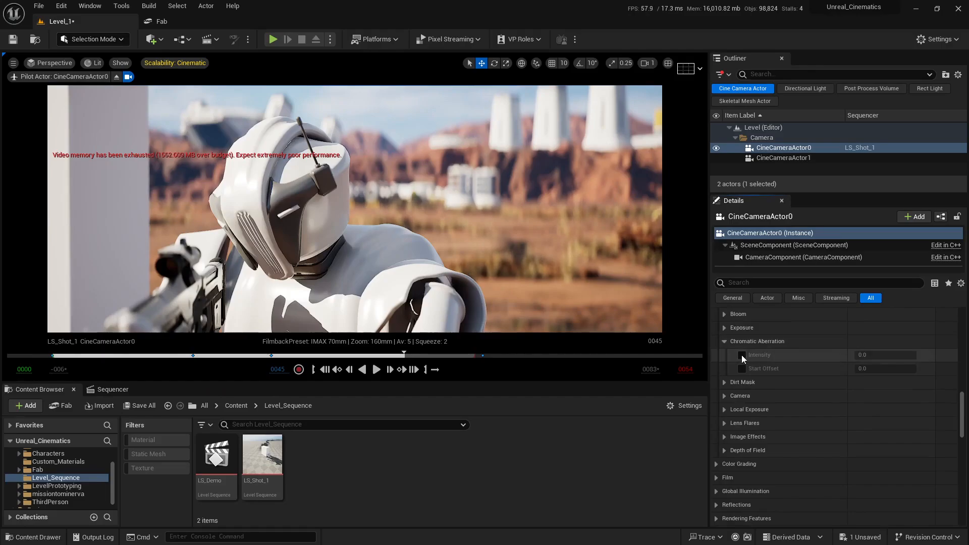
pyautogui.click(742, 356)
pyautogui.click(742, 369)
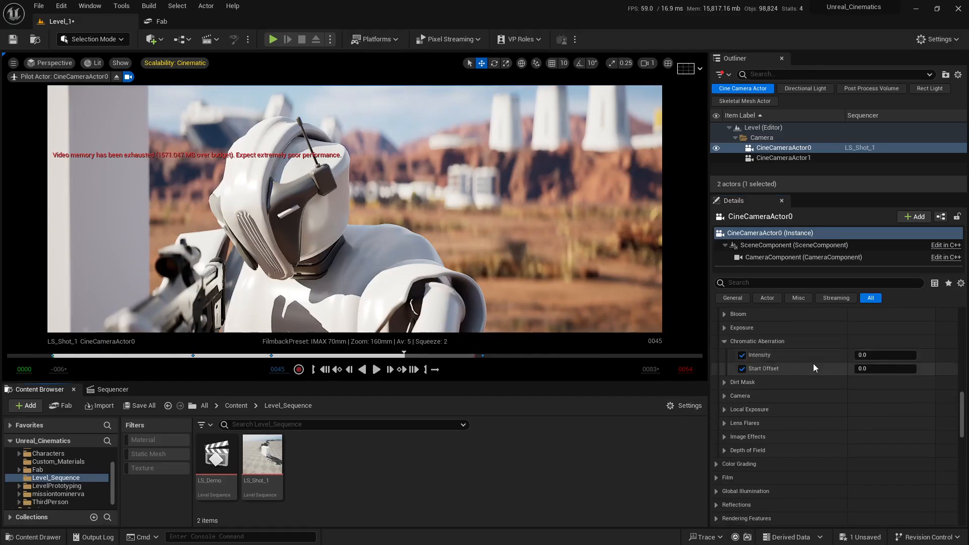
pyautogui.moveTo(864, 355); pyautogui.dragTo(896, 355)
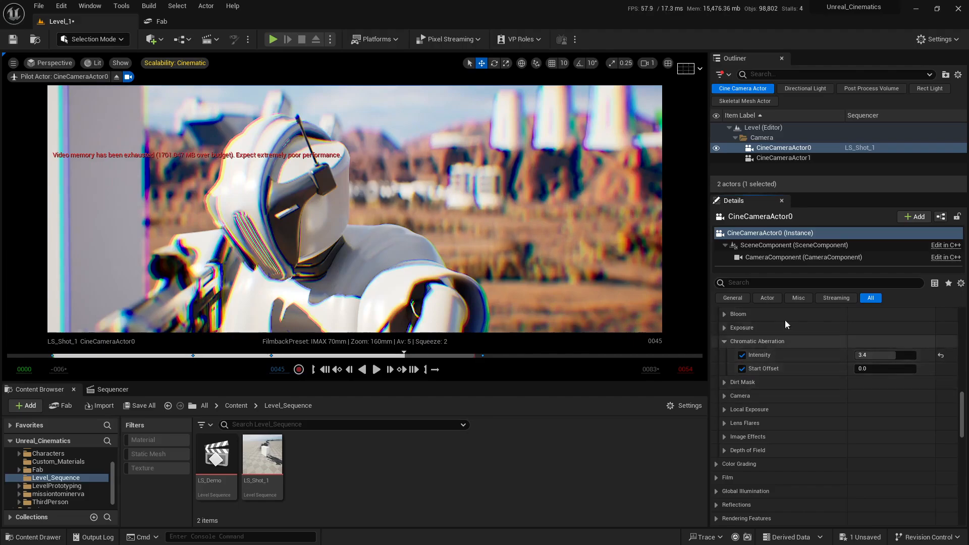
# Compare the shot with Chromatic Aberration Intensity off and on, and raise Start Offset to 0.064 and finally 0.864
pyautogui.click(742, 354)
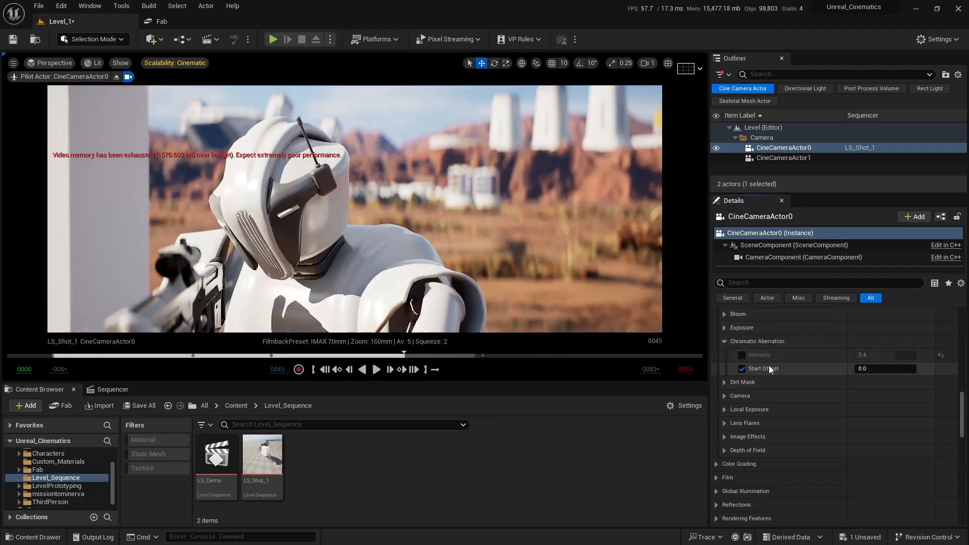
pyautogui.click(742, 356)
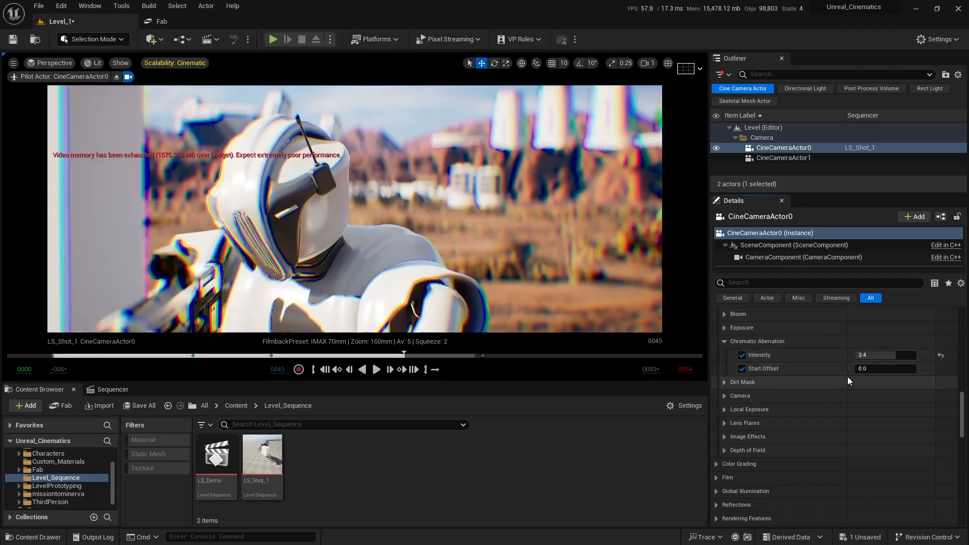
pyautogui.moveTo(872, 368)
pyautogui.mouseDown()
pyautogui.moveTo(909, 368)
pyautogui.moveTo(878, 368)
pyautogui.mouseUp()
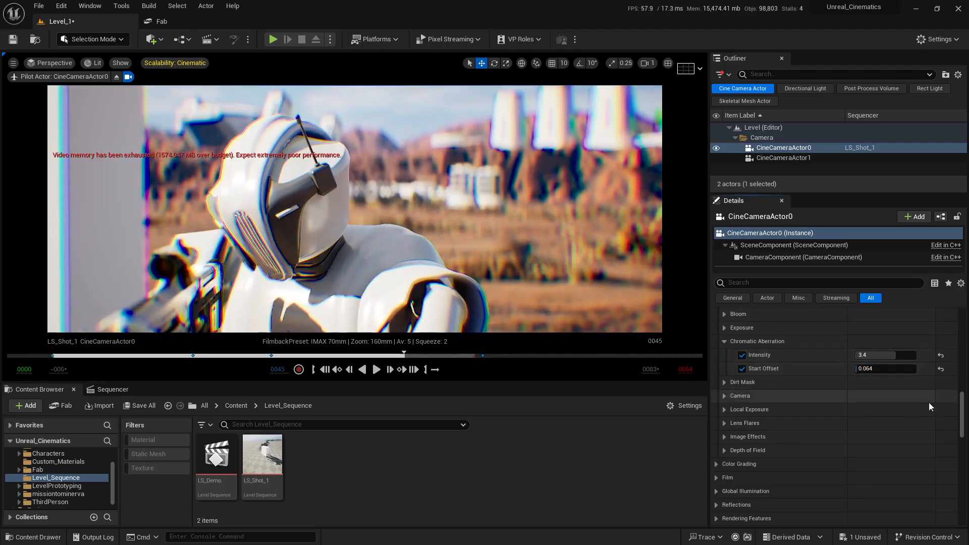
pyautogui.moveTo(879, 369); pyautogui.dragTo(907, 369)
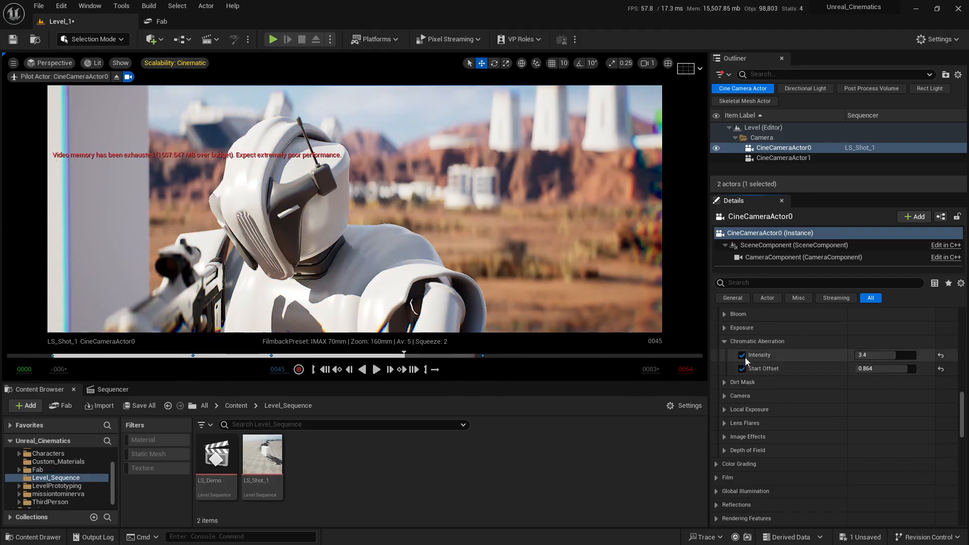
# Disable both Chromatic Aberration overrides on CineCameraActor0 and expand the Dirt Mask settings
pyautogui.click(742, 356)
pyautogui.click(741, 368)
pyautogui.scroll(-2, 727, 370)
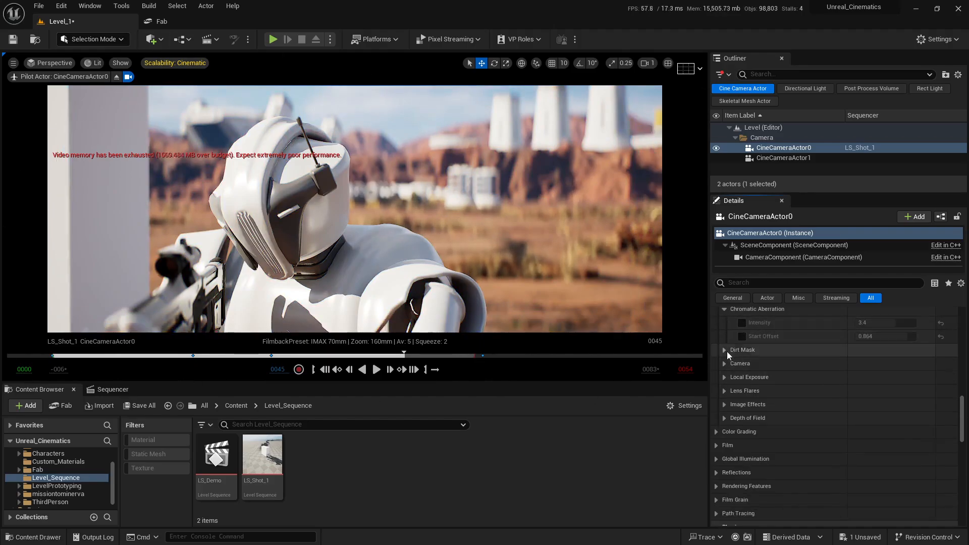
pyautogui.click(726, 349)
pyautogui.scroll(-1, 718, 371)
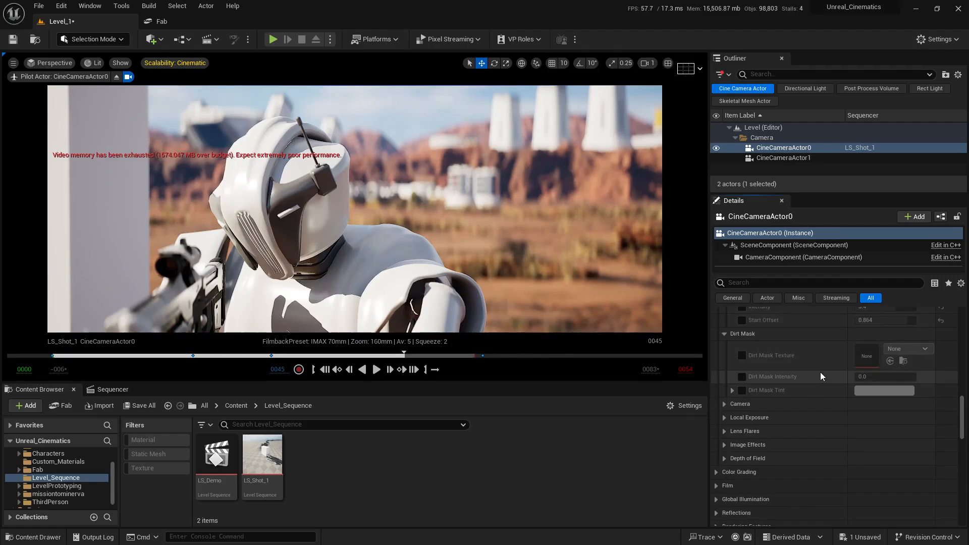
pyautogui.click(740, 355)
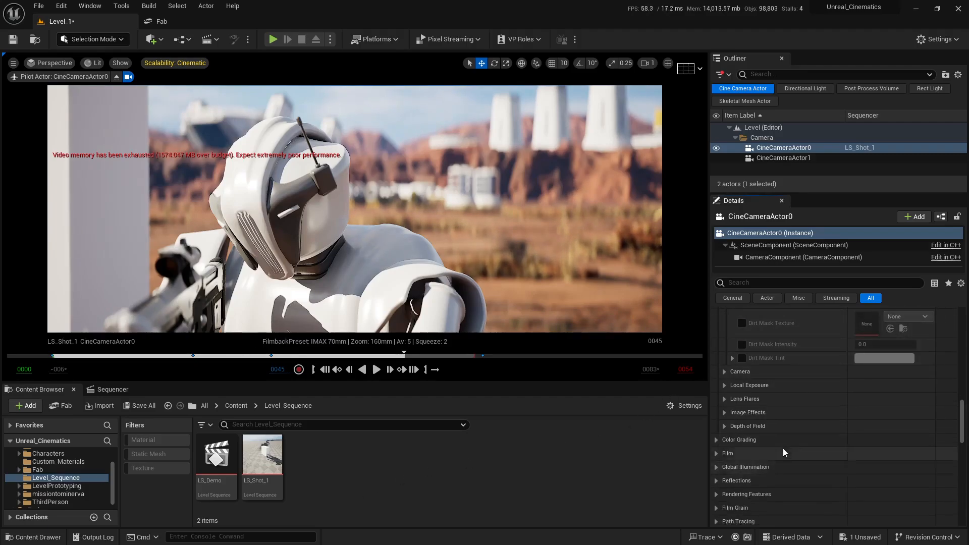
# Expand the Lens Flares settings, and enable Bloom's Method and Intensity overrides with Intensity lowered to about 1.699
pyautogui.scroll(-3, 783, 448)
pyautogui.click(725, 368)
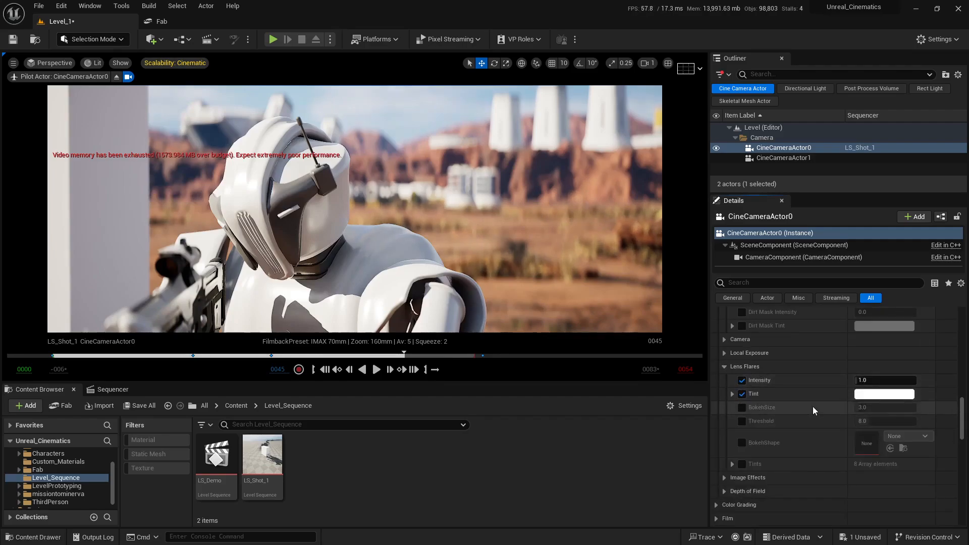
pyautogui.scroll(10, 812, 407)
pyautogui.click(738, 420)
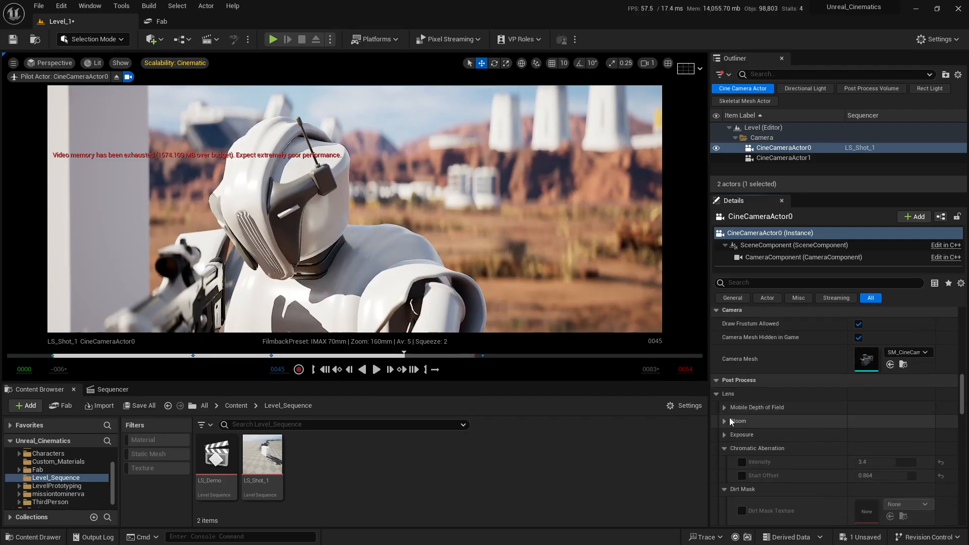
pyautogui.scroll(-1, 777, 394)
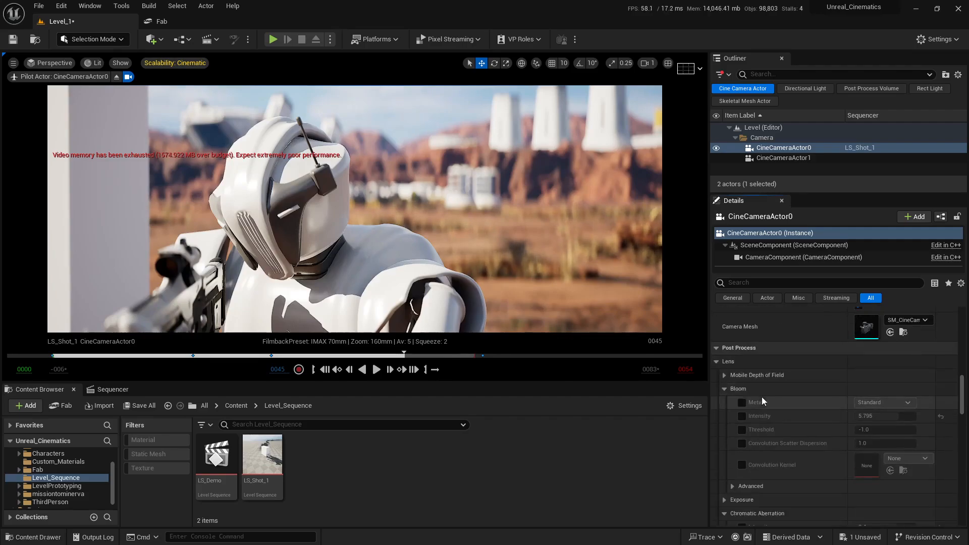
pyautogui.click(742, 417)
pyautogui.scroll(-4, 807, 424)
pyautogui.scroll(4, 802, 415)
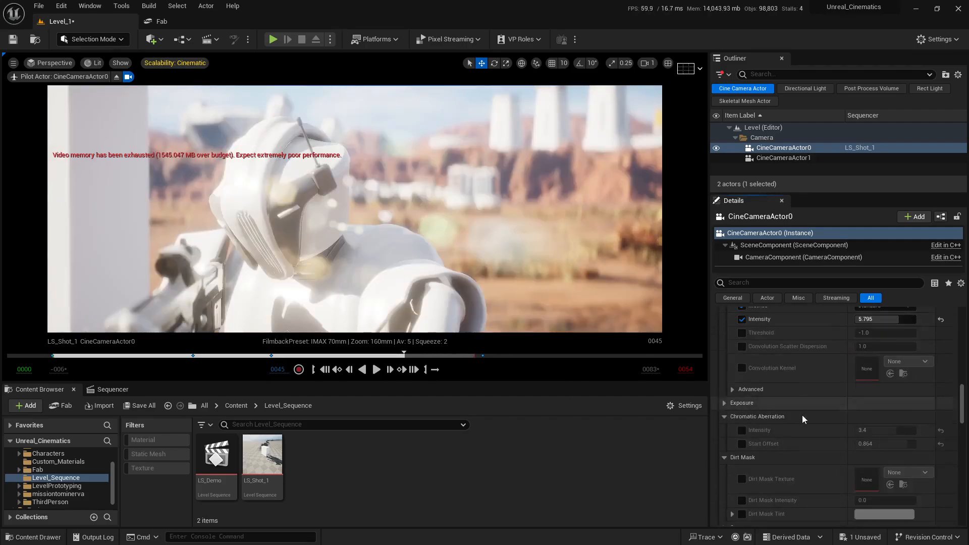
pyautogui.moveTo(886, 415); pyautogui.dragTo(851, 416)
# Raise the Lens Flares Intensity to about 4.456 and change their Tint to red
pyautogui.scroll(-8, 756, 426)
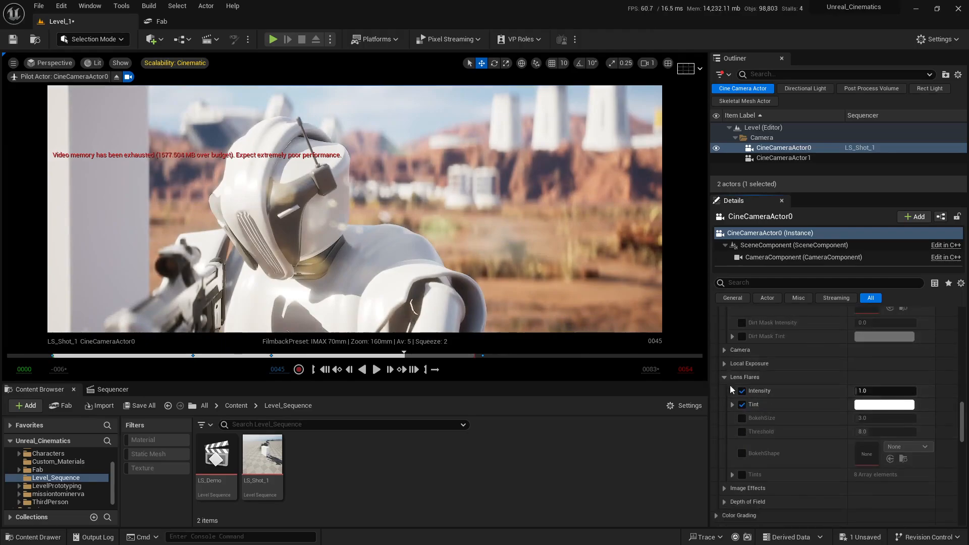
pyautogui.click(885, 392)
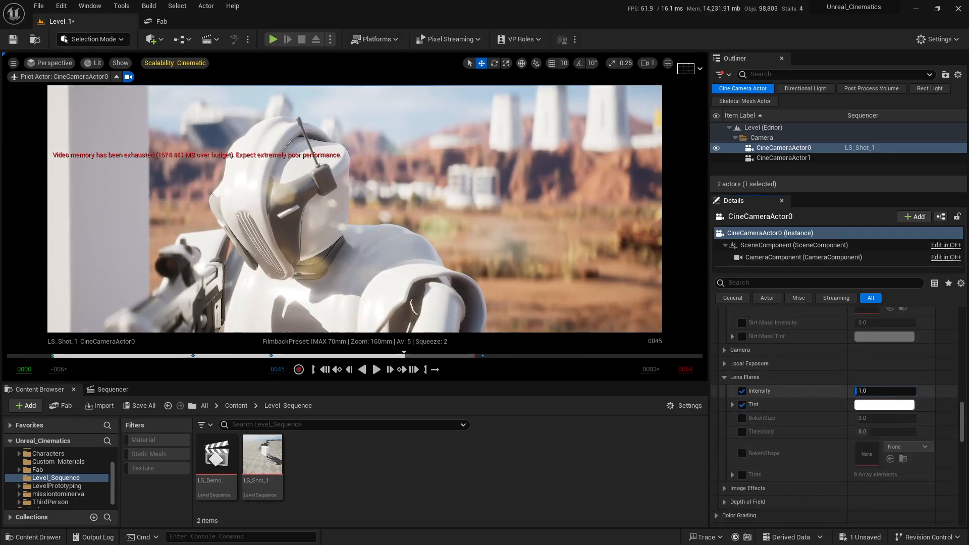
pyautogui.moveTo(884, 391); pyautogui.dragTo(911, 392)
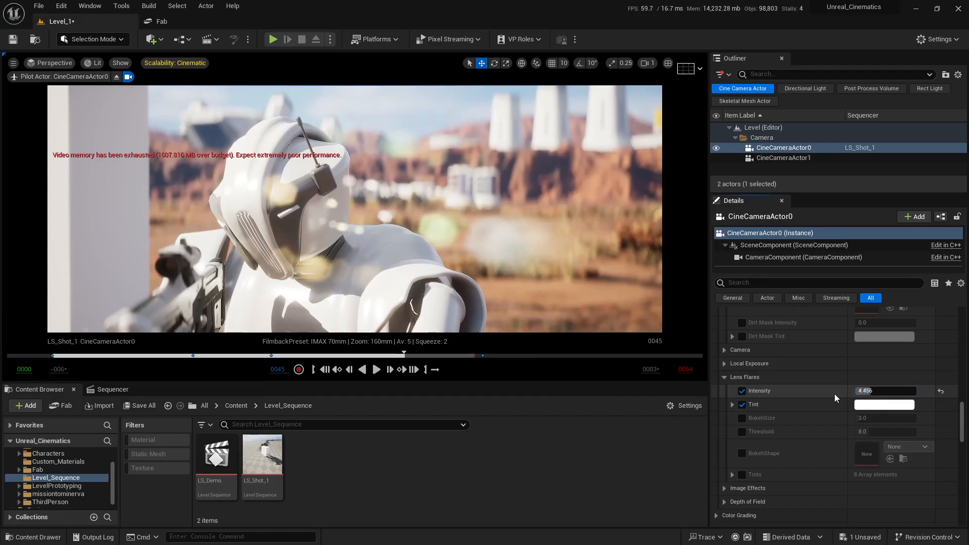
pyautogui.click(883, 407)
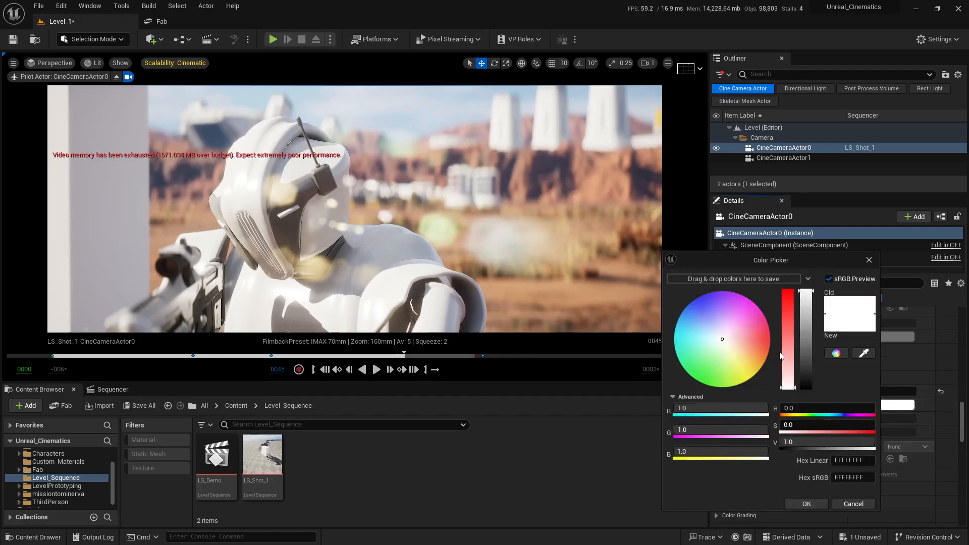
pyautogui.moveTo(781, 355); pyautogui.dragTo(787, 293)
pyautogui.click(819, 505)
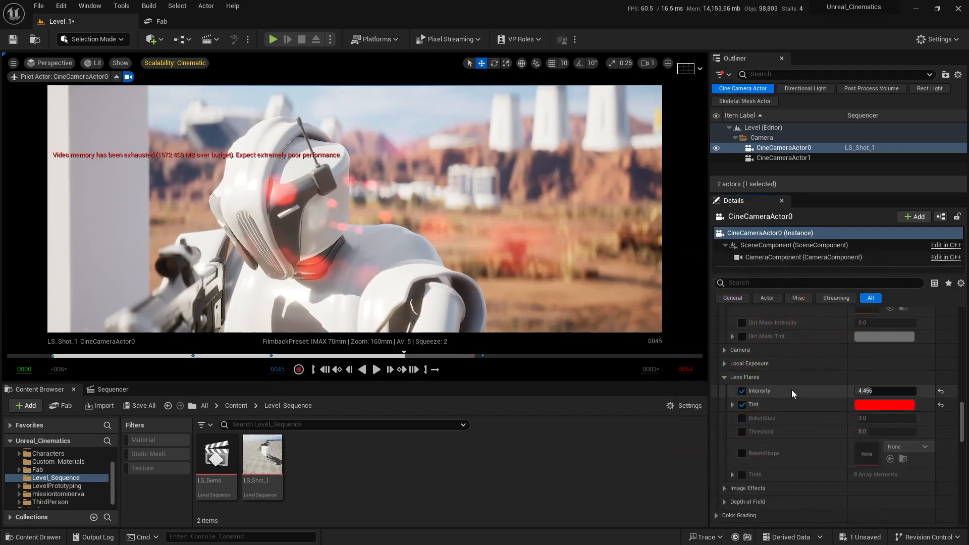
# Disable the Lens Flares Intensity and Tint overrides and Bloom's Method and Intensity overrides
pyautogui.click(743, 391)
pyautogui.scroll(5, 774, 391)
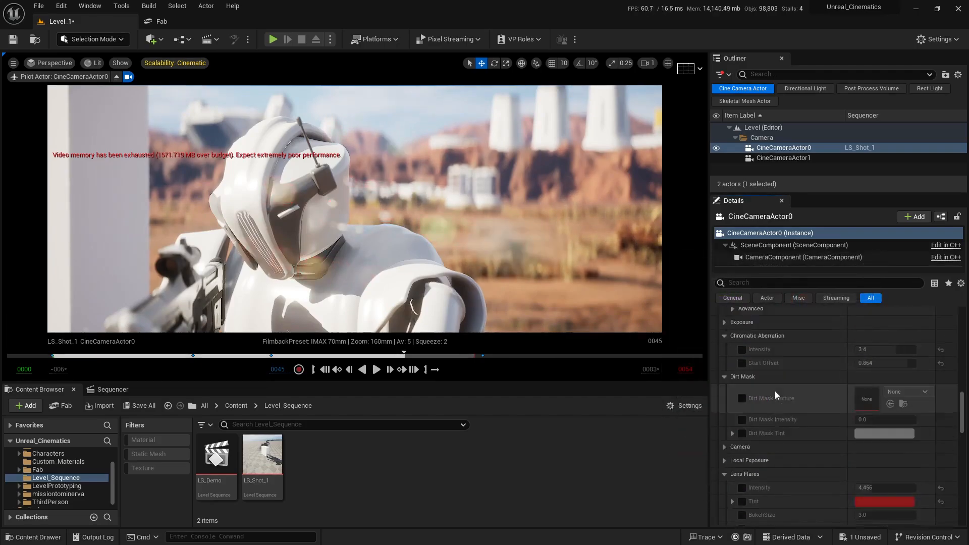
pyautogui.scroll(-1, 772, 391)
pyautogui.click(742, 371)
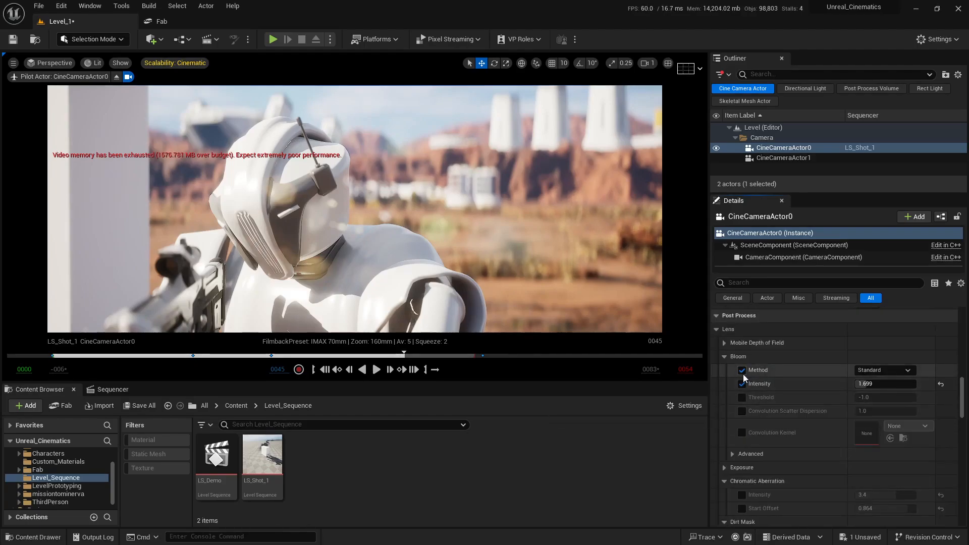
pyautogui.click(741, 382)
# Enable the Color Grading Temperature Type and Temp overrides, keeping White Balance and setting Temp to 9956
pyautogui.scroll(-13, 771, 413)
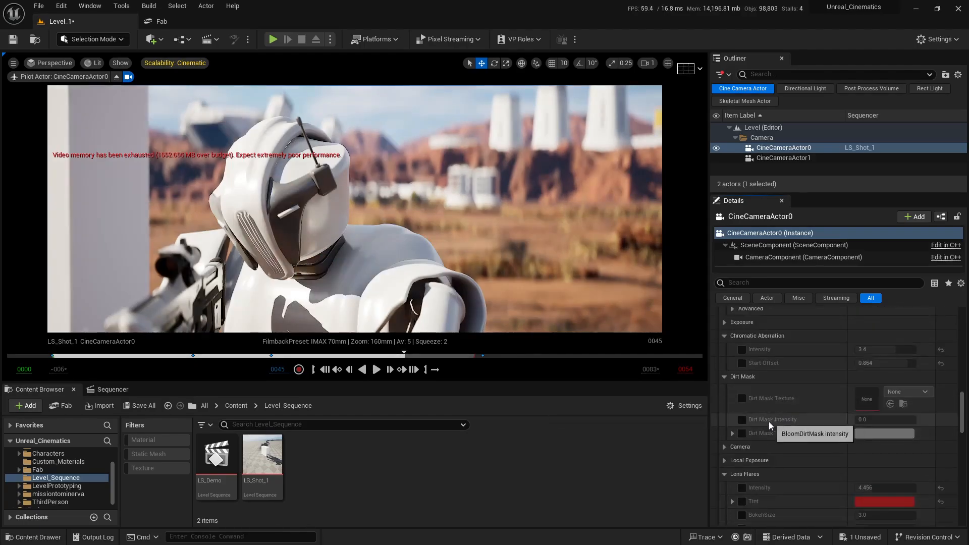
pyautogui.scroll(-8, 768, 441)
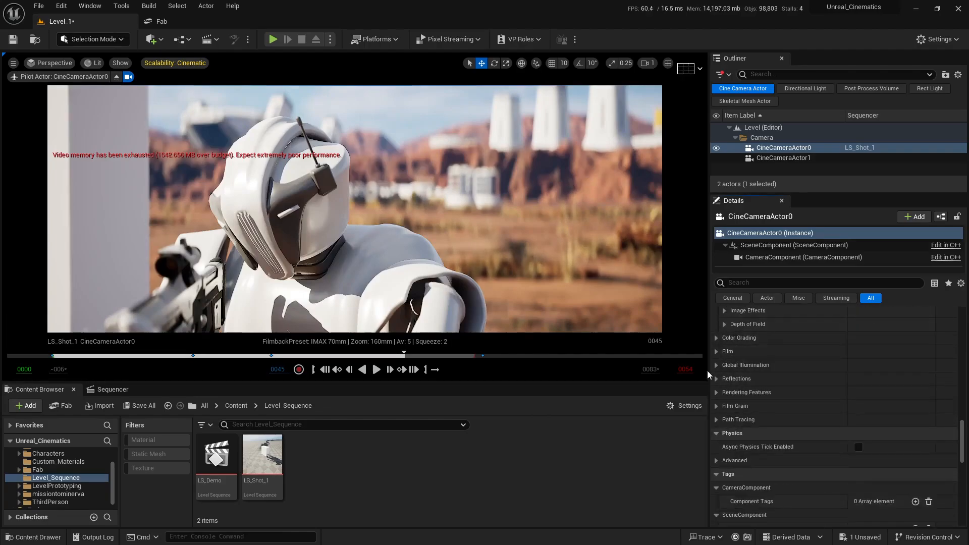
pyautogui.click(719, 339)
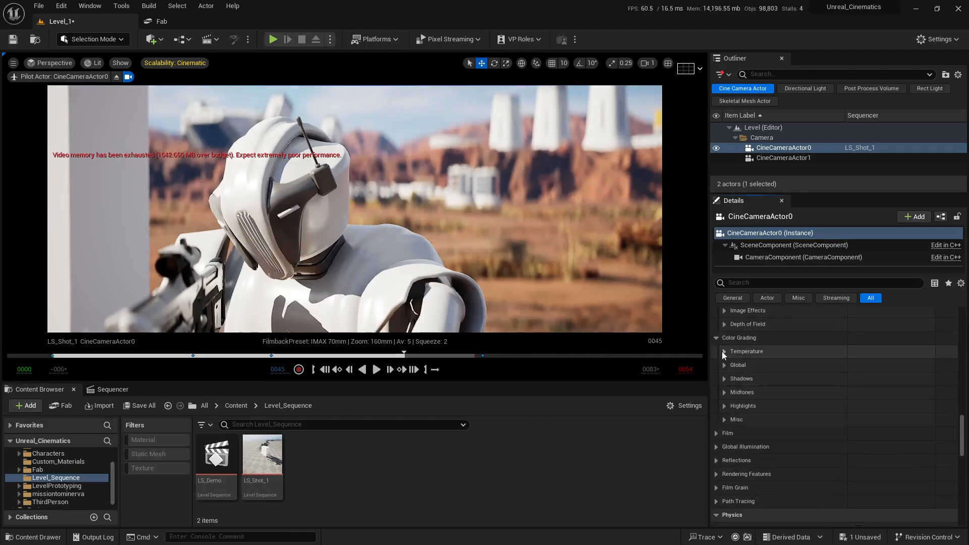
pyautogui.click(722, 352)
pyautogui.click(741, 365)
pyautogui.click(742, 379)
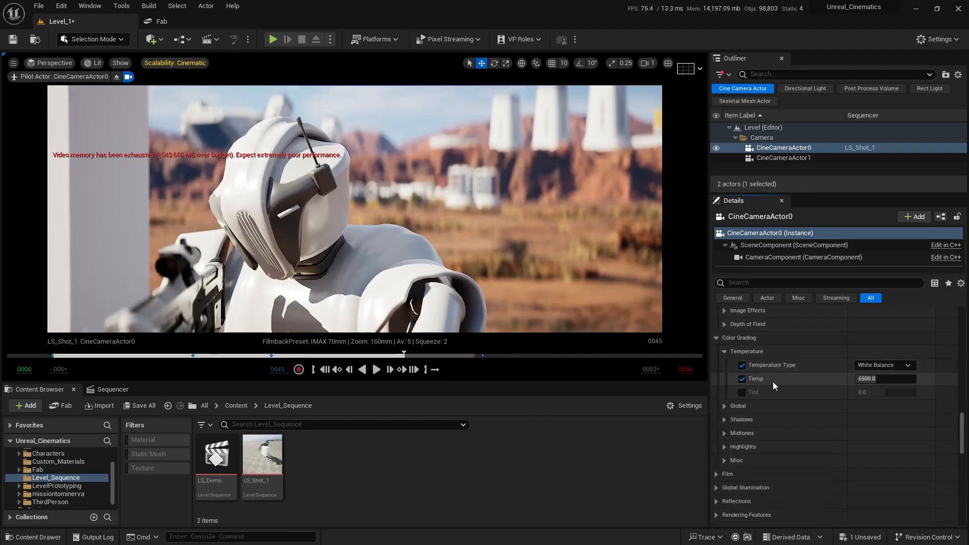
pyautogui.moveTo(874, 380)
pyautogui.mouseDown()
pyautogui.moveTo(922, 380)
pyautogui.moveTo(880, 380)
pyautogui.mouseUp()
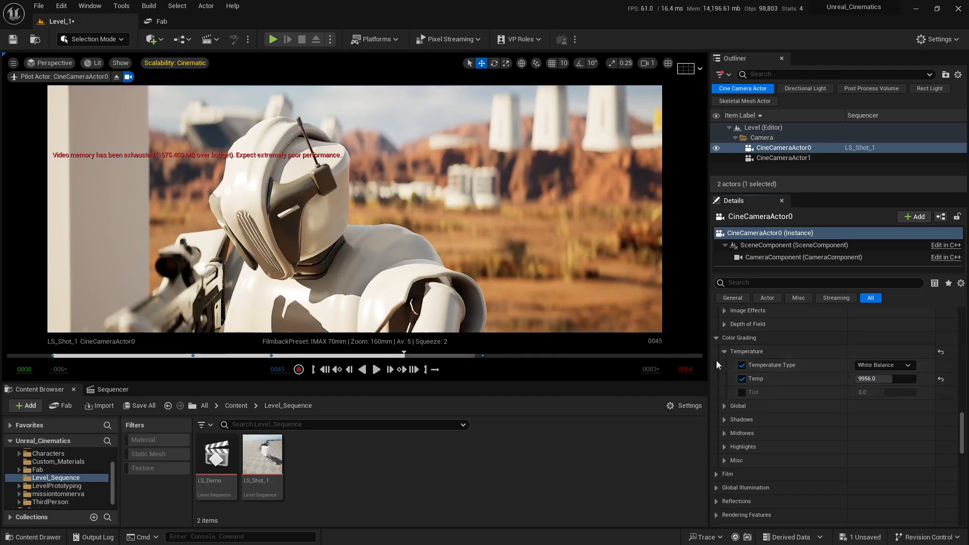
# Disable the Temperature Type and Temp overrides and expand the Global color grading settings
pyautogui.click(743, 379)
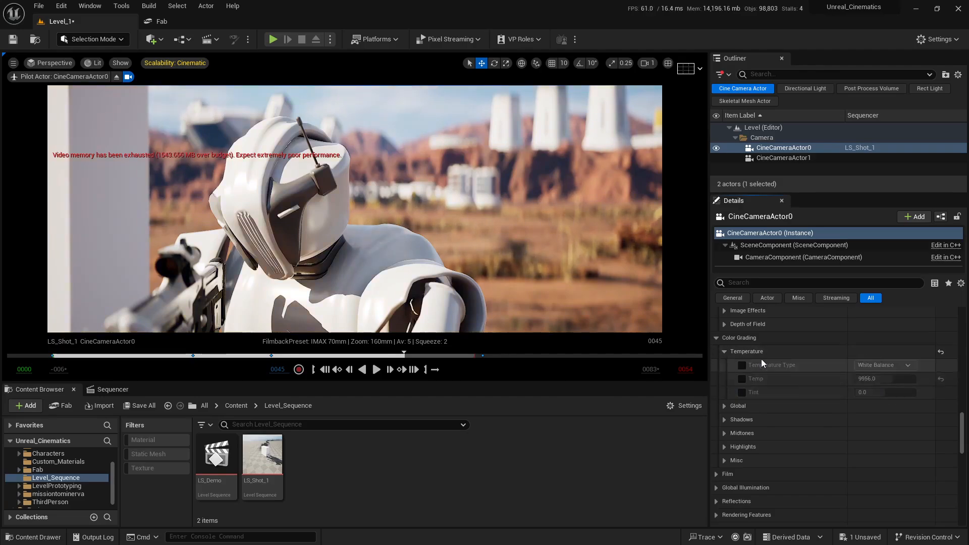
pyautogui.scroll(-3, 762, 359)
pyautogui.click(726, 341)
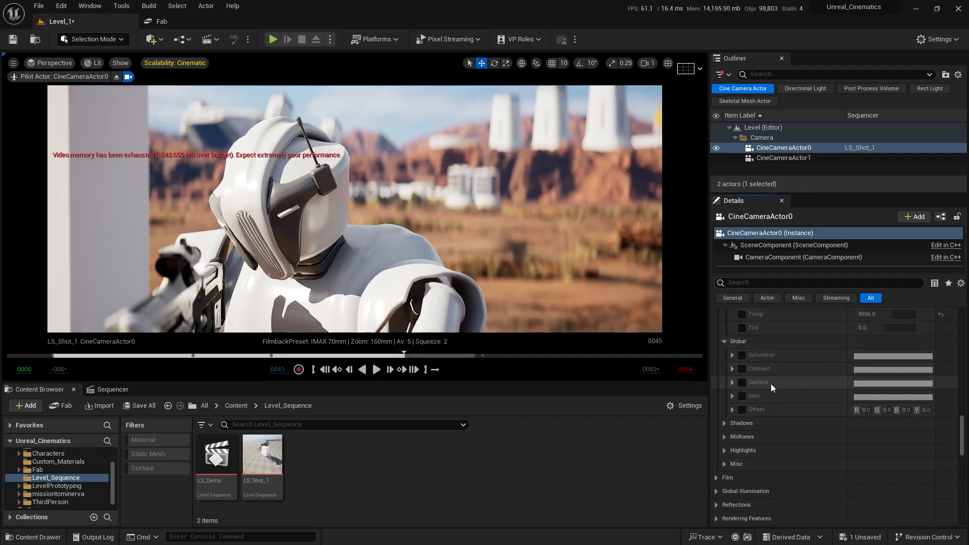
# Examine the camera's Global Illumination settings, including Lumen Global Illumination and its Advanced options
pyautogui.scroll(-5, 771, 383)
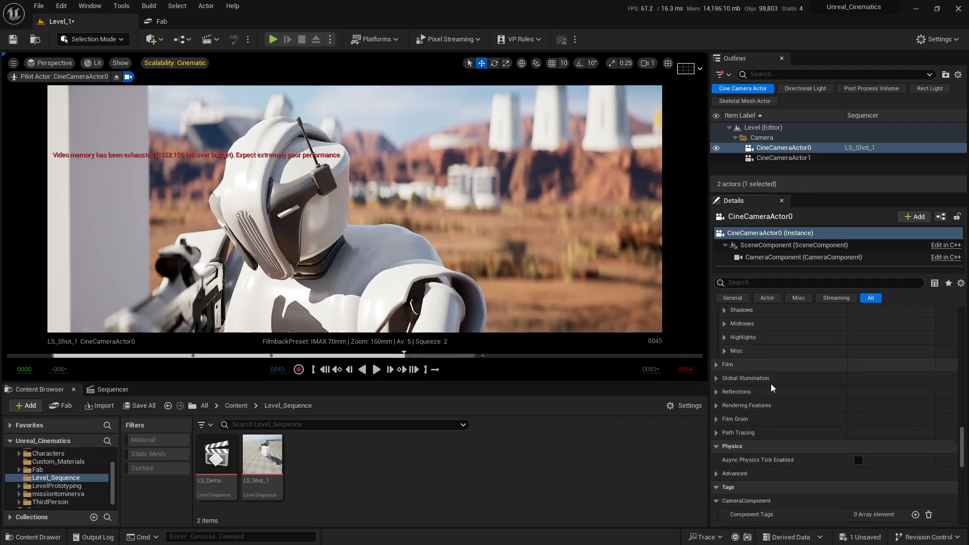
pyautogui.click(715, 368)
pyautogui.click(715, 368)
pyautogui.click(715, 378)
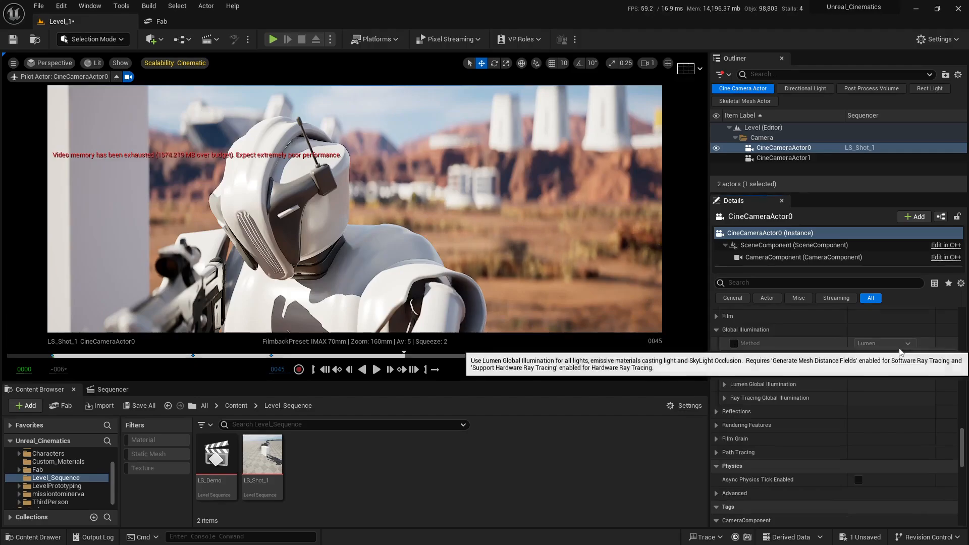
pyautogui.click(726, 385)
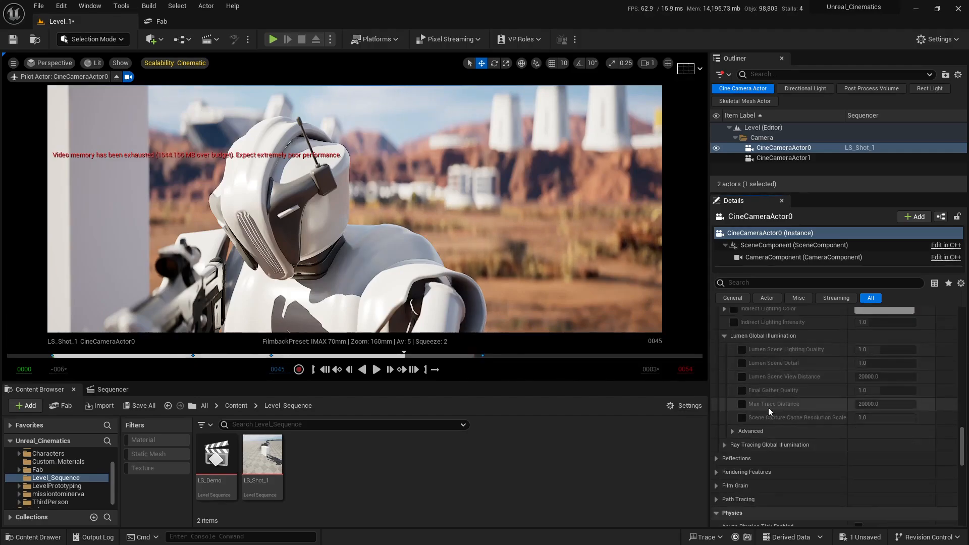
pyautogui.click(747, 466)
pyautogui.scroll(-3, 793, 488)
pyautogui.scroll(2, 775, 385)
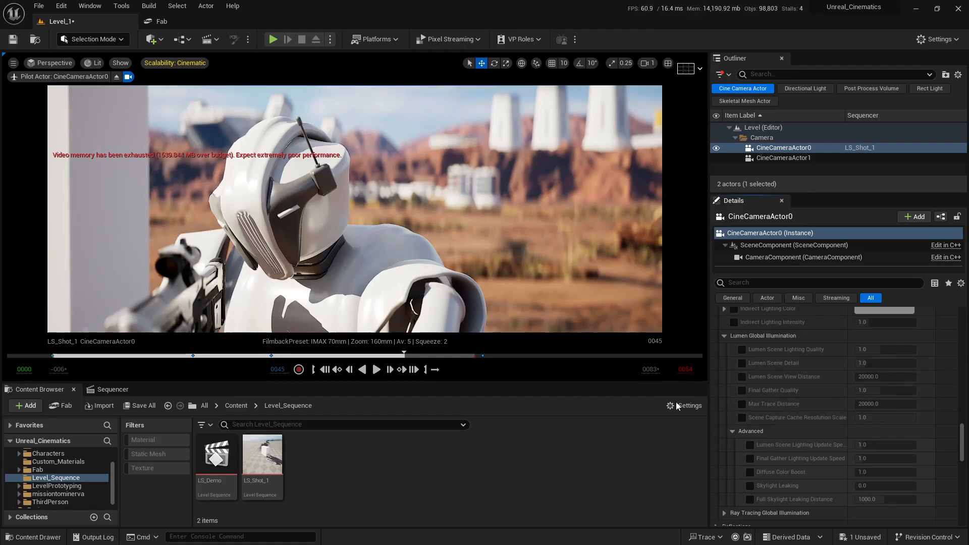
# Expand the camera's Lumen Reflections settings, enable the Quality override and set it to 2.0
pyautogui.scroll(-5, 741, 413)
pyautogui.click(719, 415)
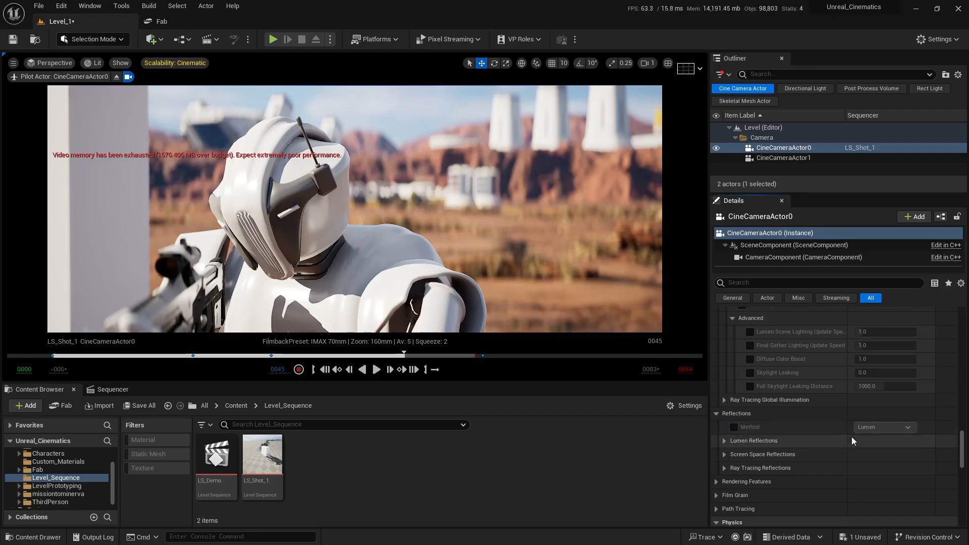
pyautogui.click(723, 441)
pyautogui.scroll(-2, 730, 425)
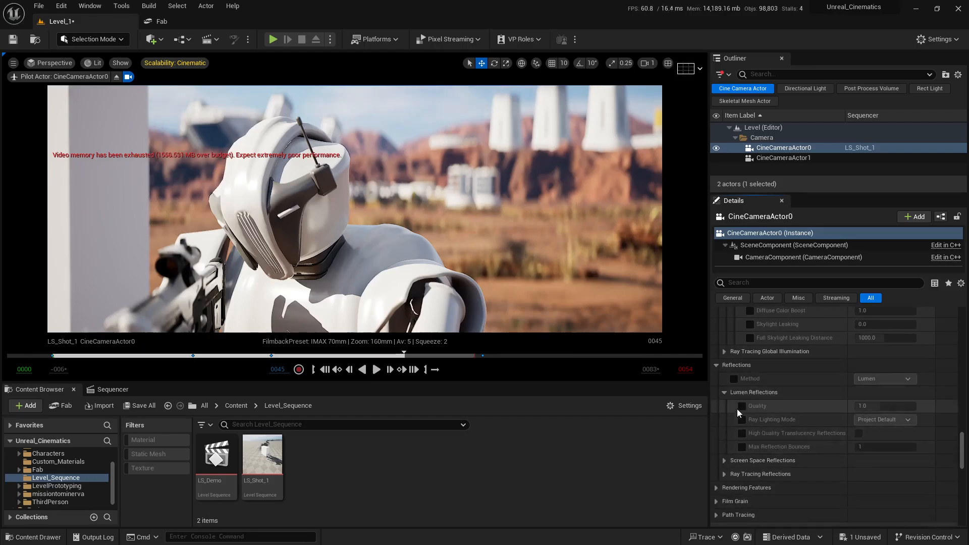
pyautogui.click(740, 407)
pyautogui.click(889, 407)
pyautogui.write('2')
pyautogui.press('Return')
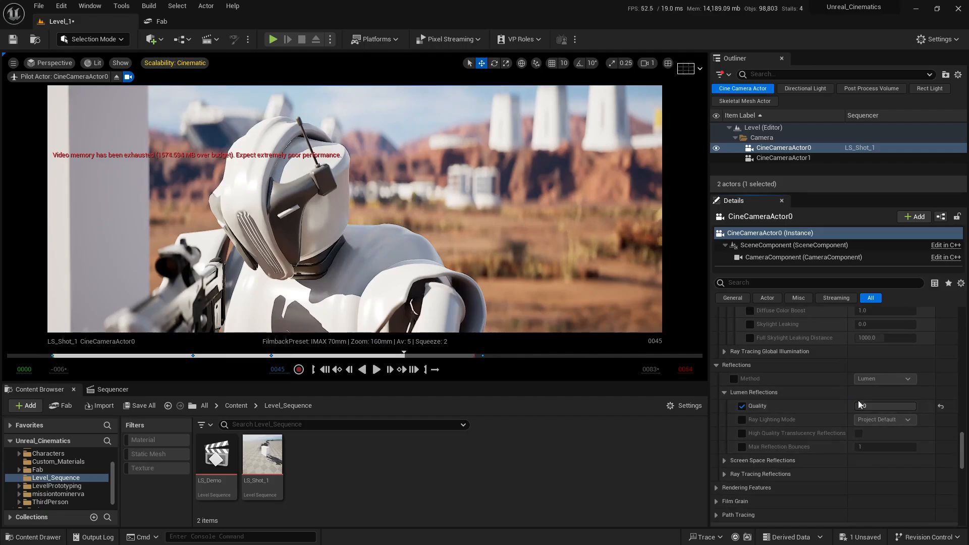
# Enable the High Quality Translucency Reflections override under Lumen Reflections and turn the option on
pyautogui.scroll(-1, 745, 444)
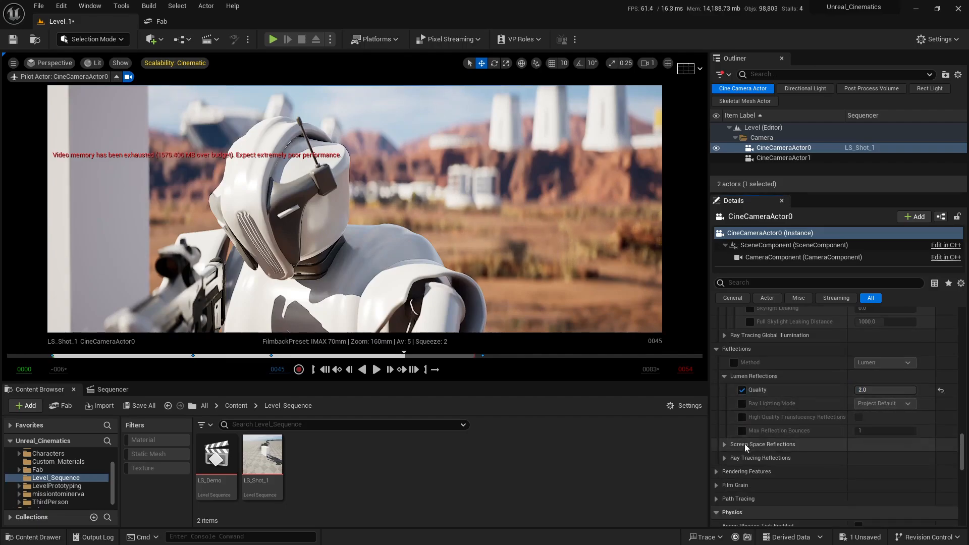
pyautogui.click(742, 417)
pyautogui.click(858, 417)
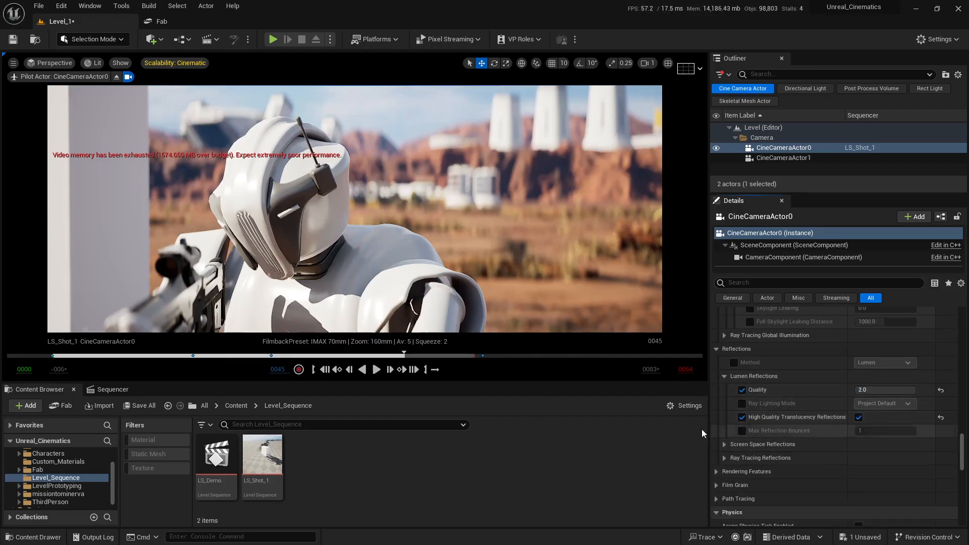
# Expand the Ray Tracing Reflections and Screen Space Reflections groups to review their options
pyautogui.scroll(-3, 746, 419)
pyautogui.scroll(-2, 737, 399)
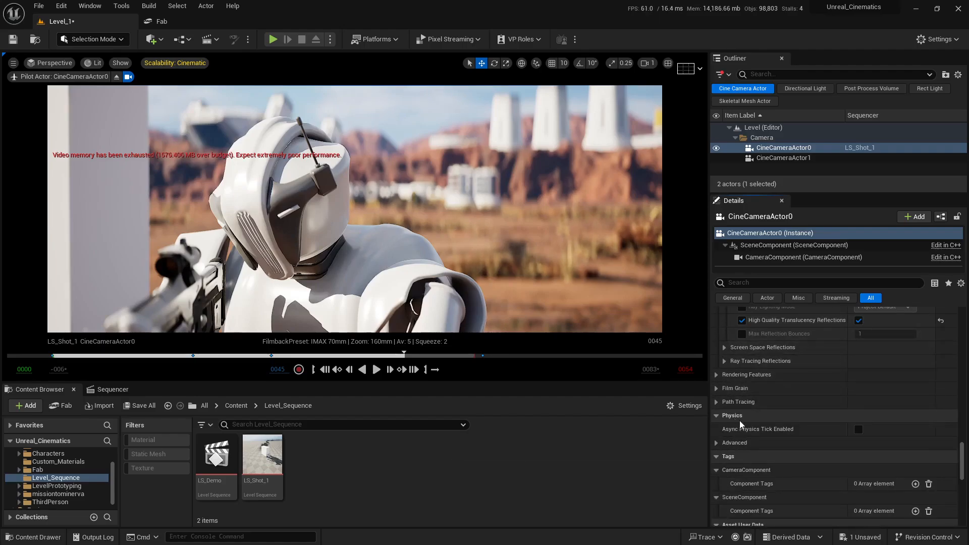
pyautogui.click(725, 360)
pyautogui.click(725, 348)
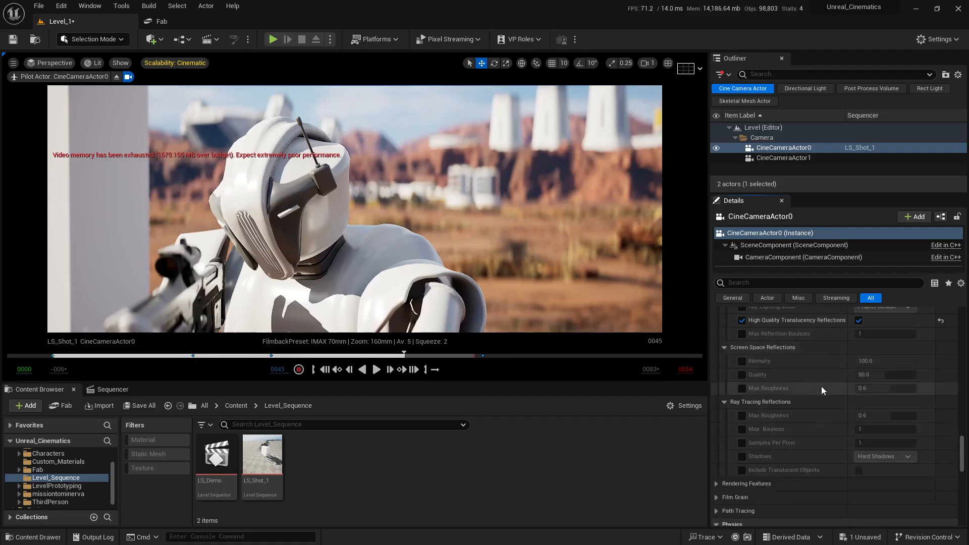
# Expand the camera's Path Tracing settings to review the bounce, sampling, exposure and denoiser options
pyautogui.scroll(-3, 805, 405)
pyautogui.scroll(-3, 798, 406)
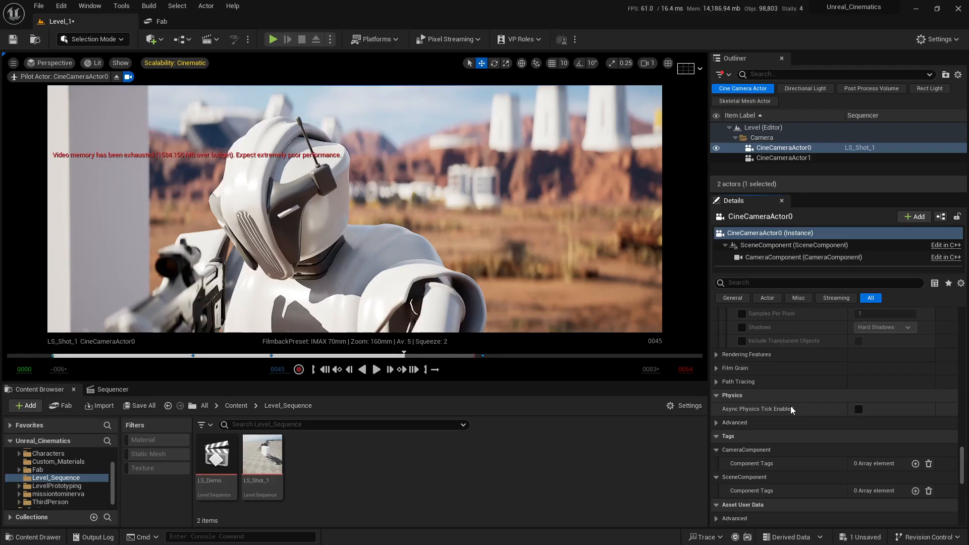
pyautogui.click(718, 382)
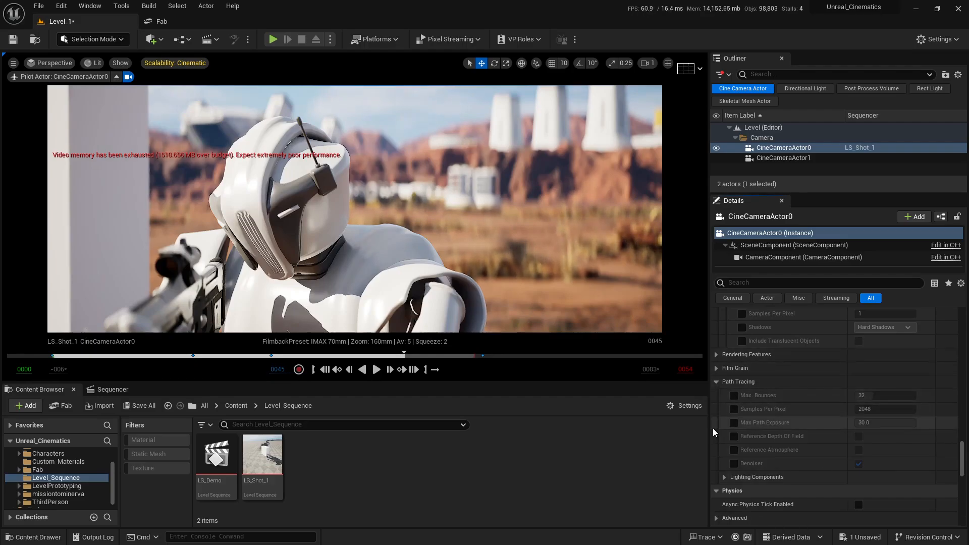
pyautogui.scroll(-1, 713, 428)
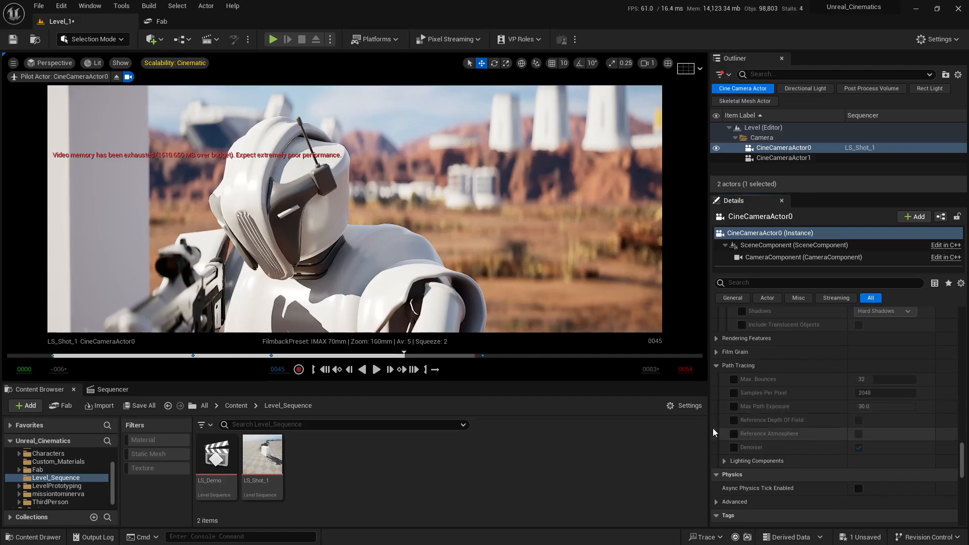